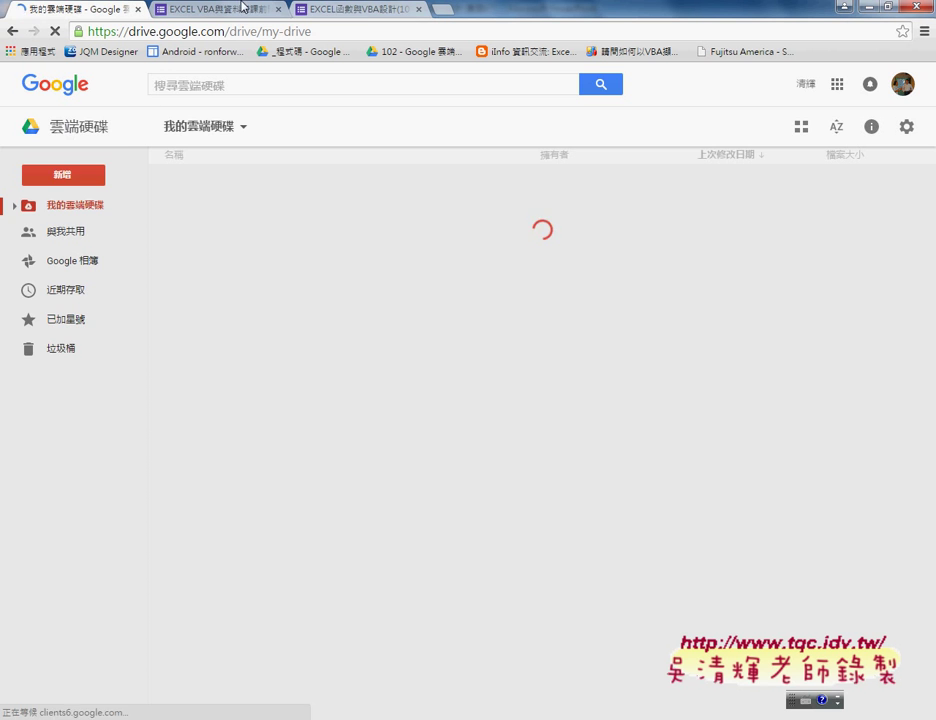
Step: Open the course survey's responses spreadsheet from its form editor, then go back to the My Drive list
click(336, 11)
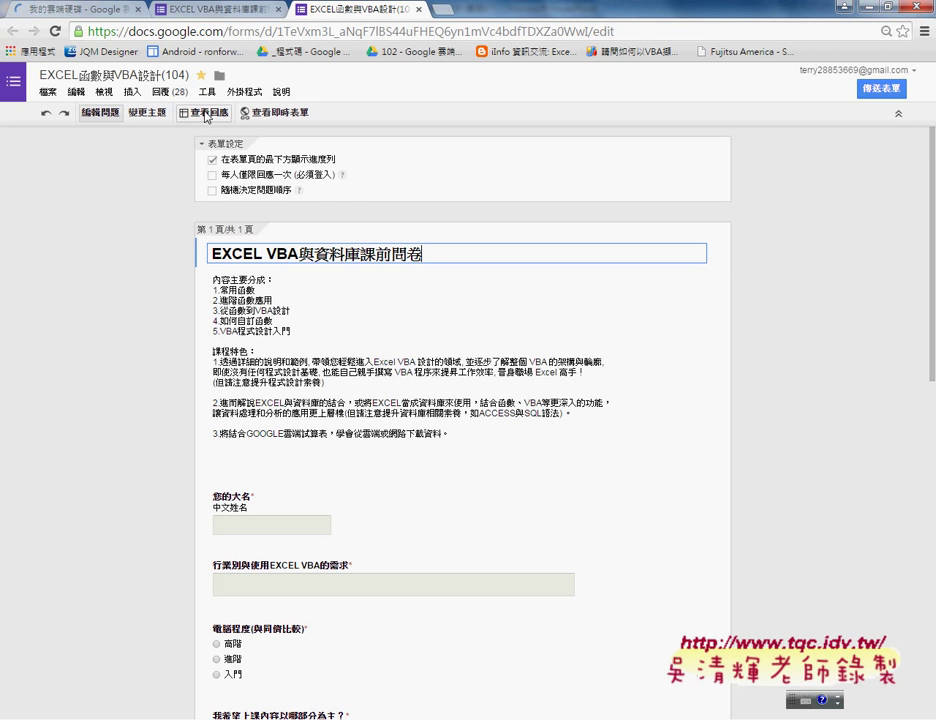
click(199, 114)
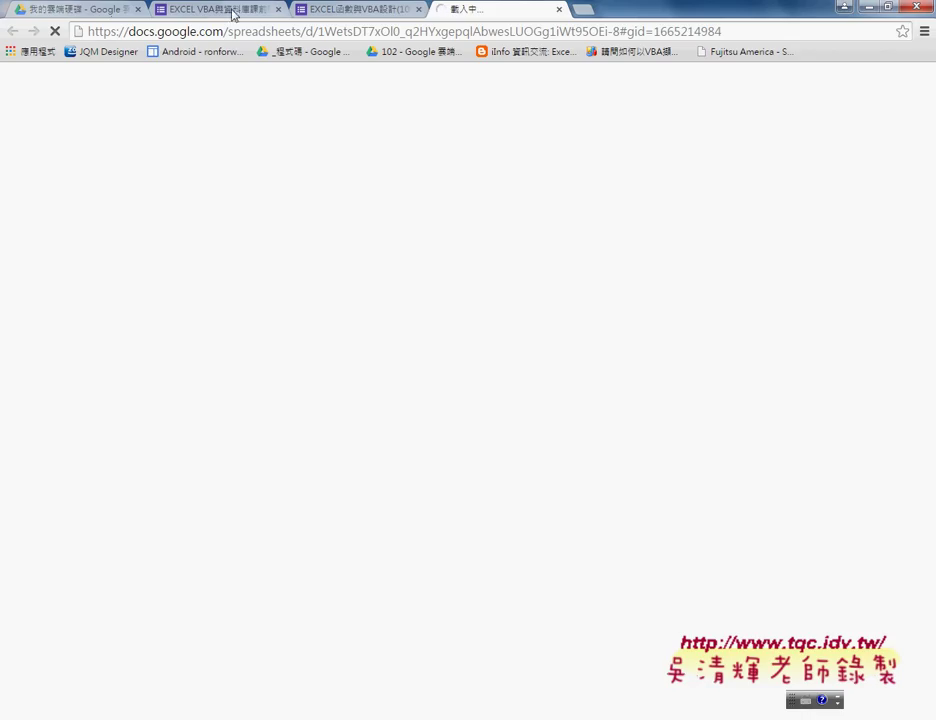
click(90, 10)
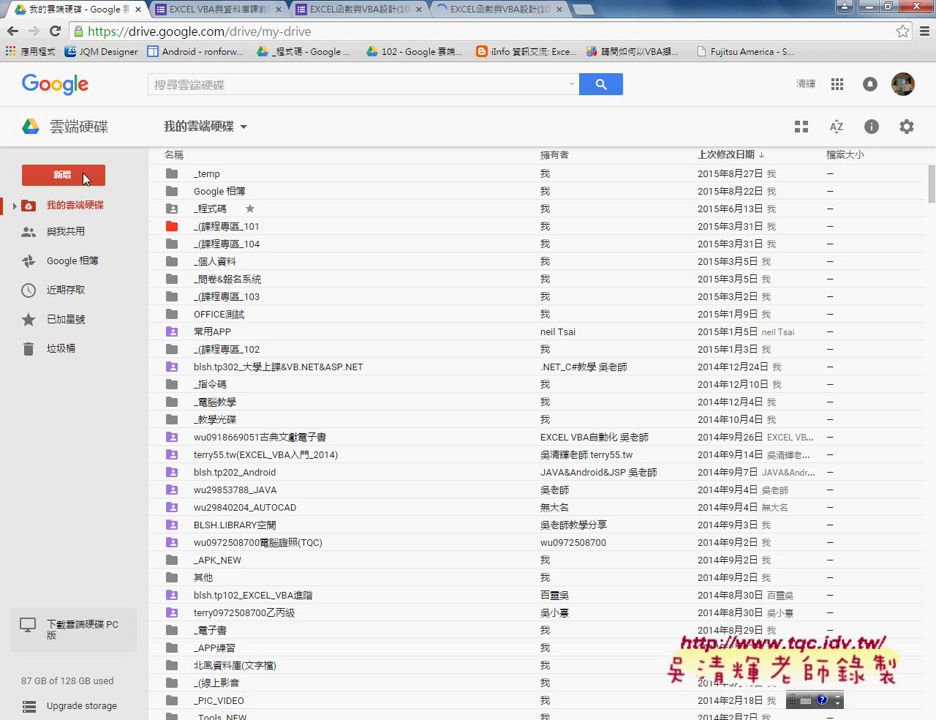
Step: Create a blank Google Form through Drive's 新增 > 更多 > Google 表單 menu
click(85, 180)
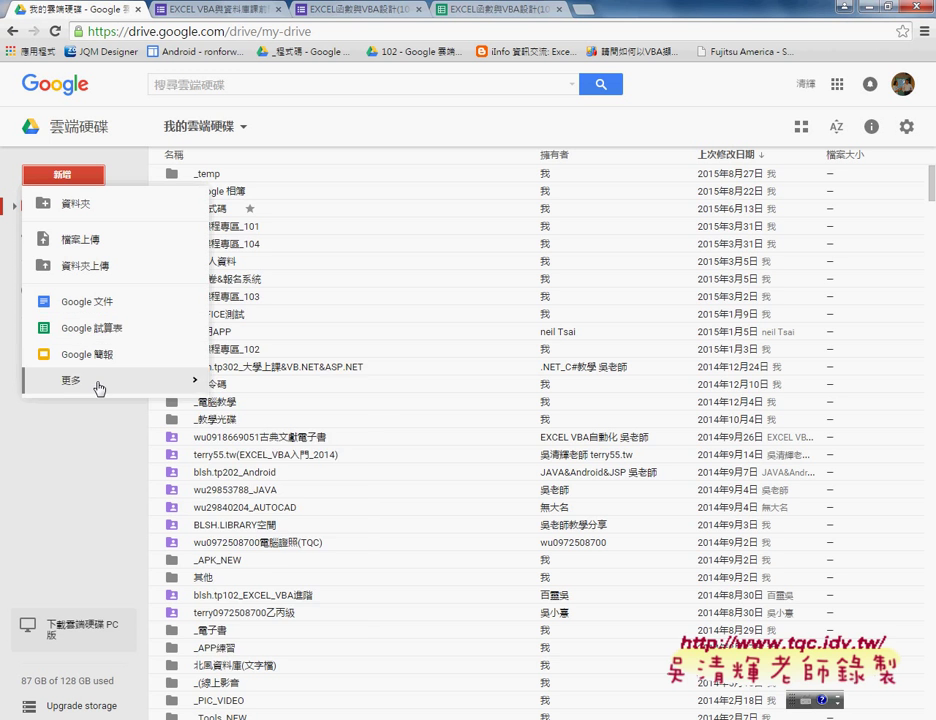
mouse_move(98, 387)
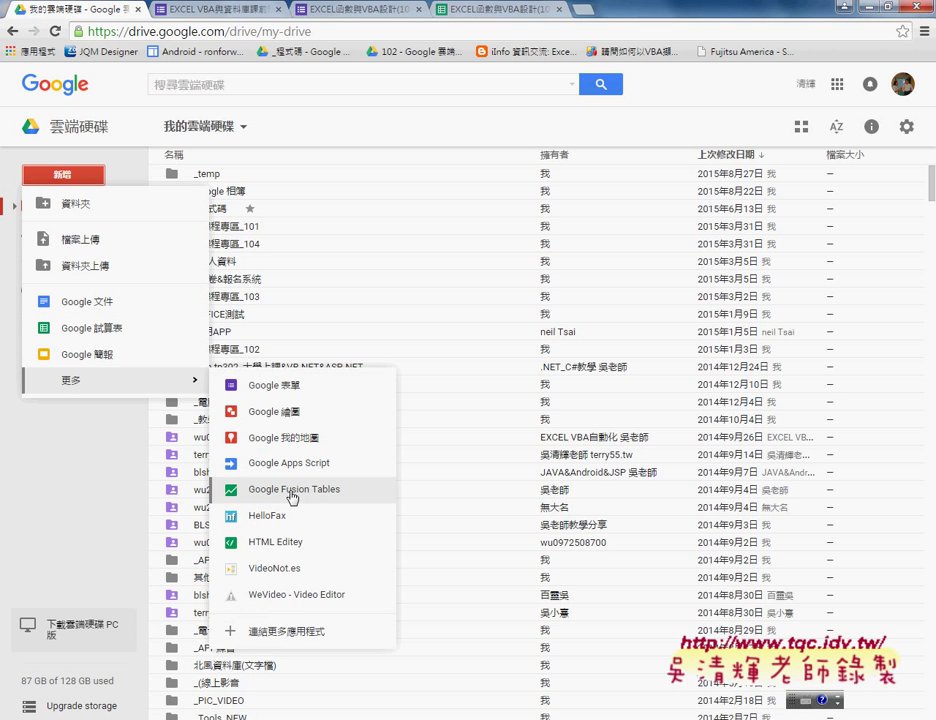
click(302, 388)
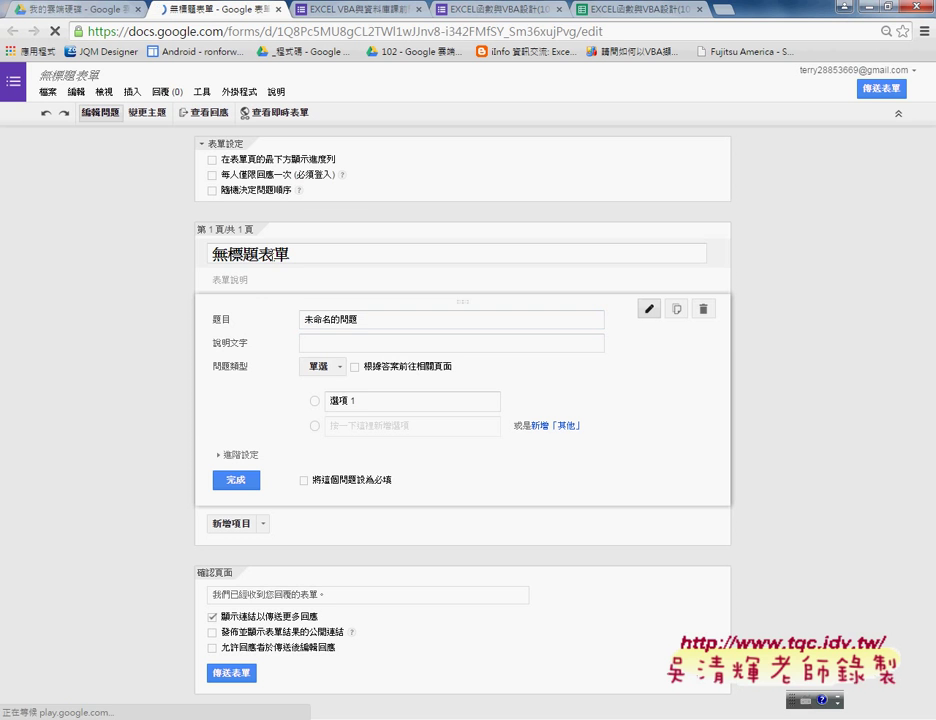
Step: Check the new form's question-type list, then switch to the live EXCEL VBA與資料庫課前問卷 survey
click(244, 281)
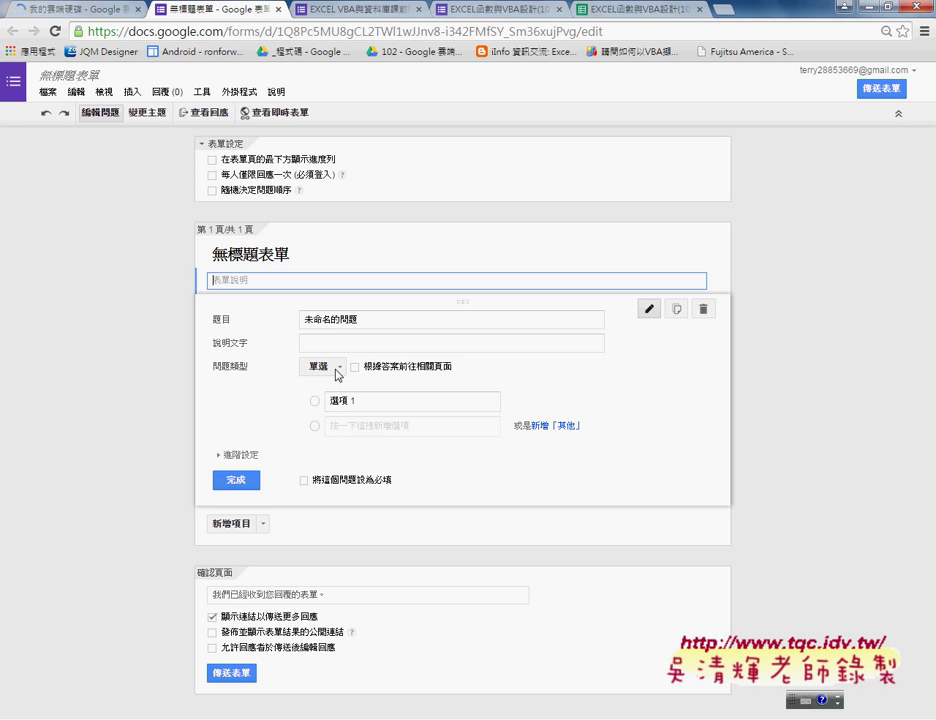
click(338, 372)
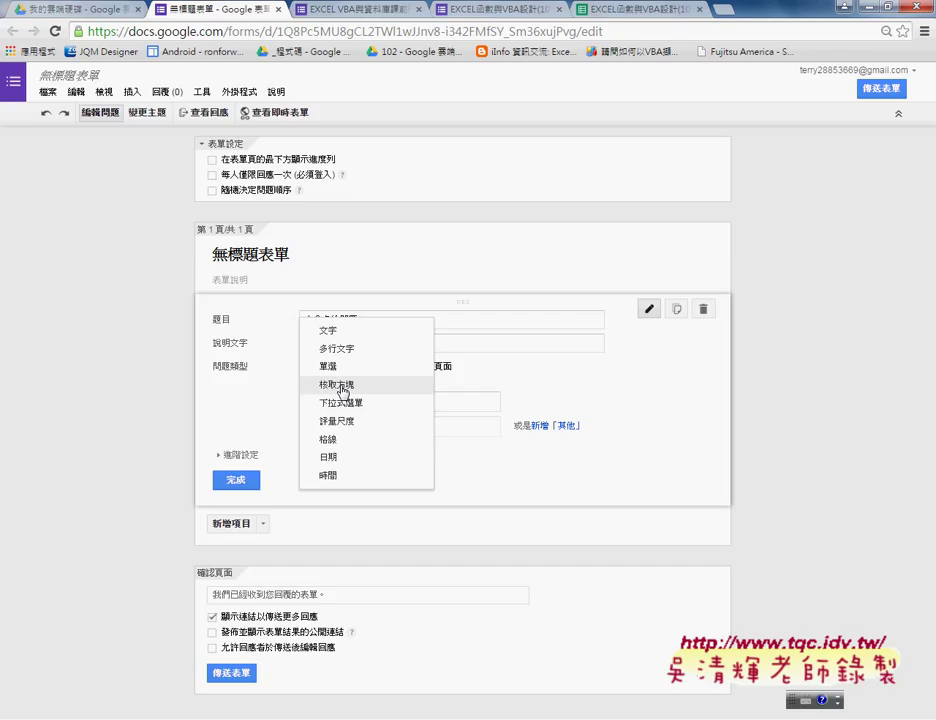
click(343, 10)
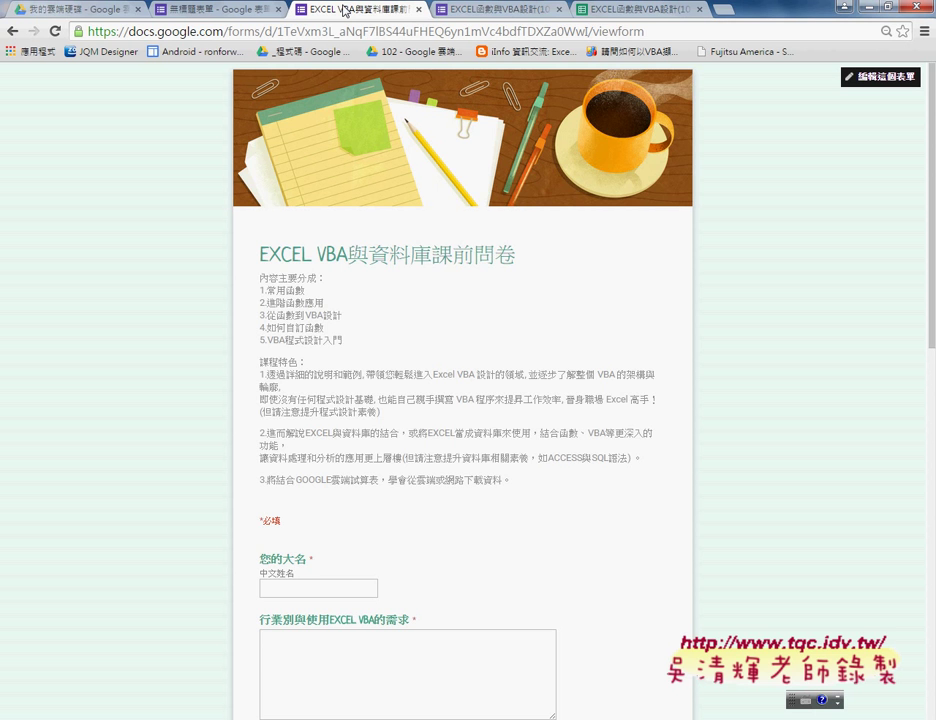
Step: Scroll through the EXCEL函數與VBA設計(104) survey's questions, preview its themes, and open its live form
click(471, 11)
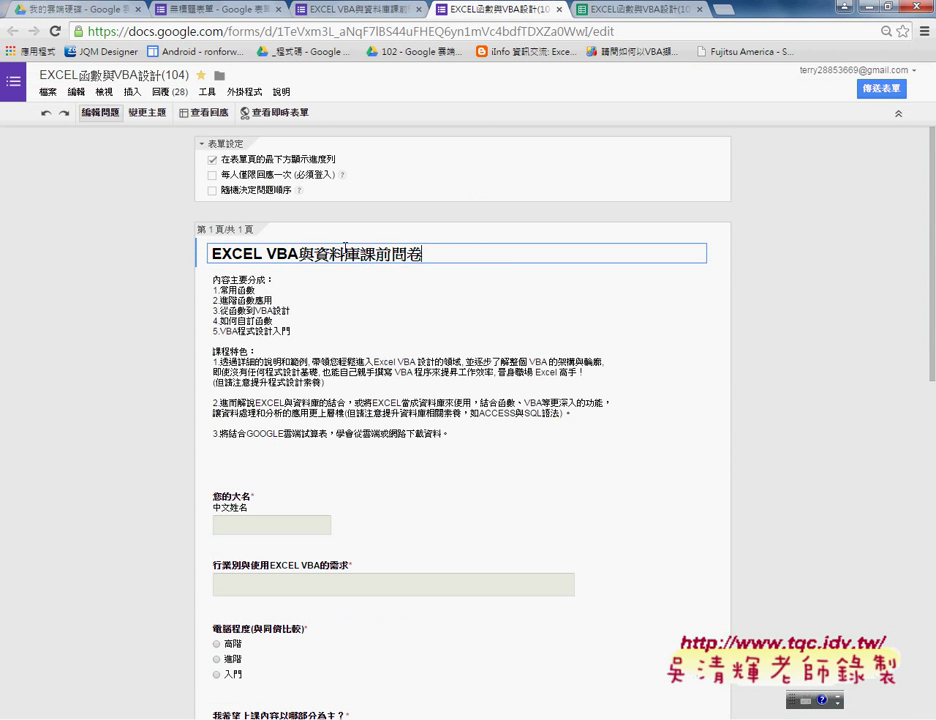
click(225, 325)
scroll(303, 467, down, 1)
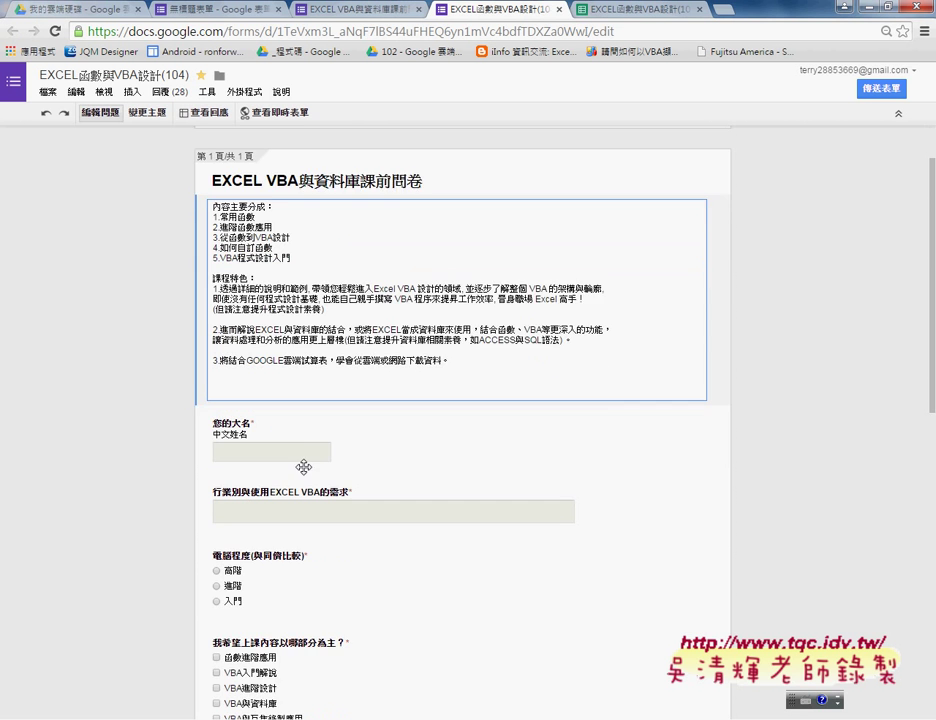
scroll(303, 460, down, 1)
scroll(300, 450, down, 2)
scroll(291, 430, down, 3)
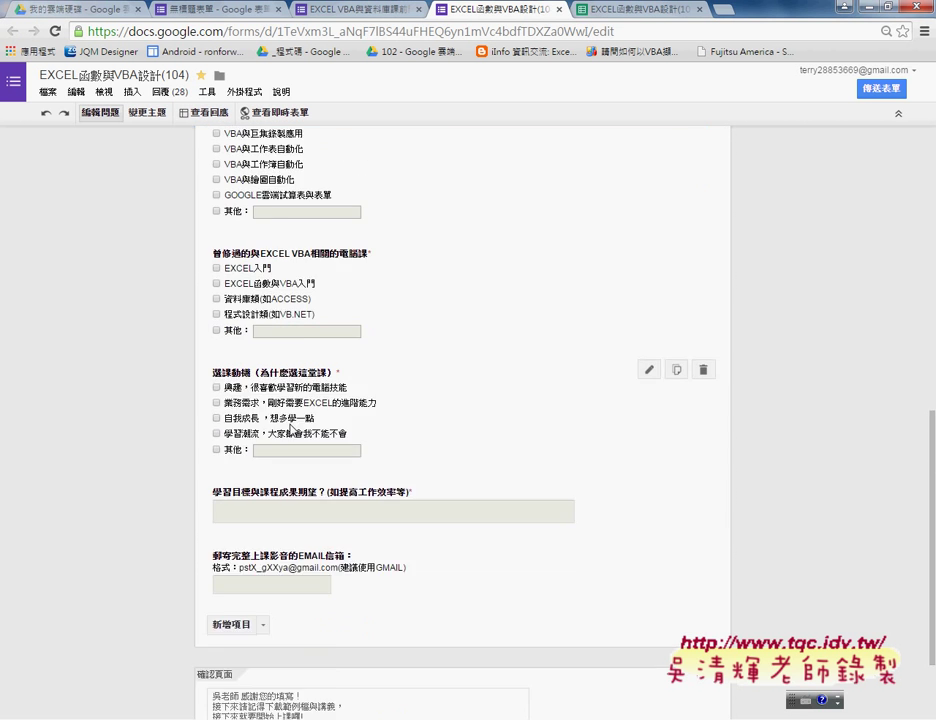
scroll(291, 430, down, 2)
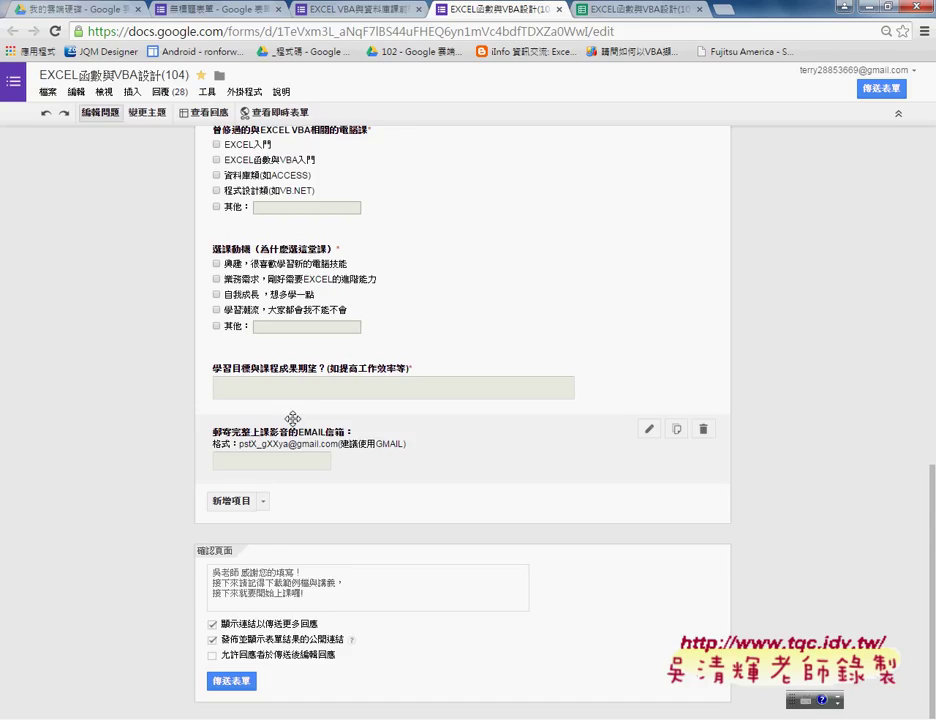
click(151, 116)
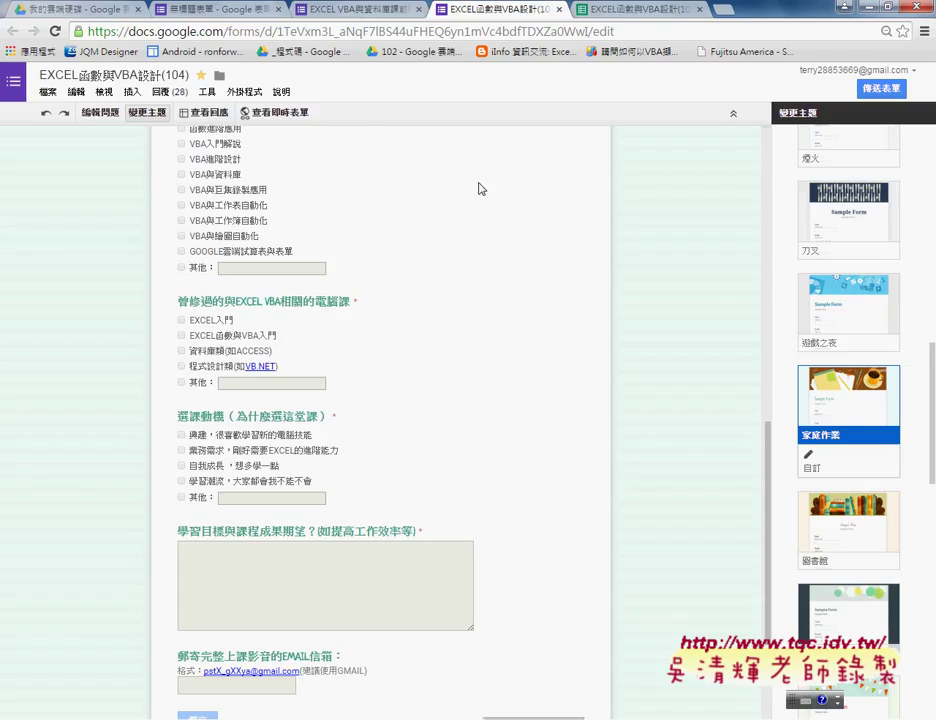
click(284, 113)
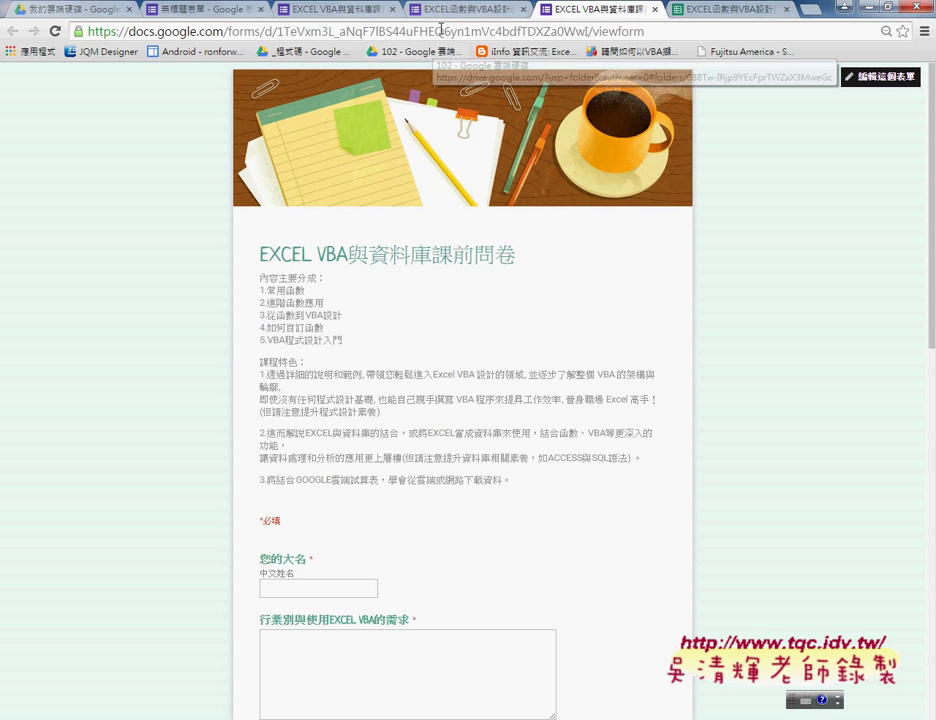
Step: Select the live form's URL and open goo.gl in a new tab
click(441, 33)
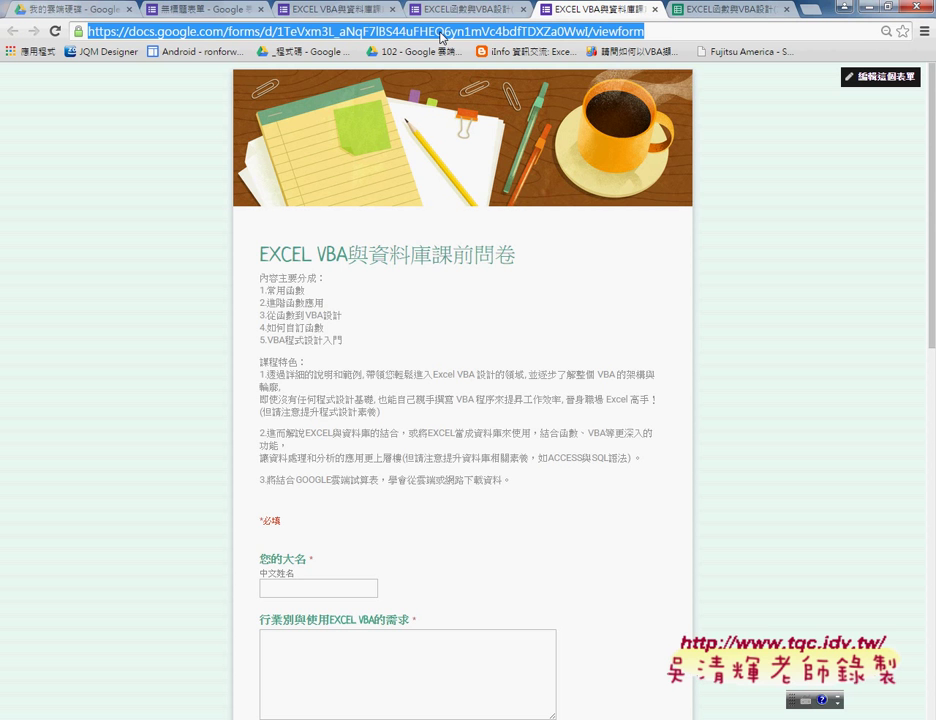
click(815, 10)
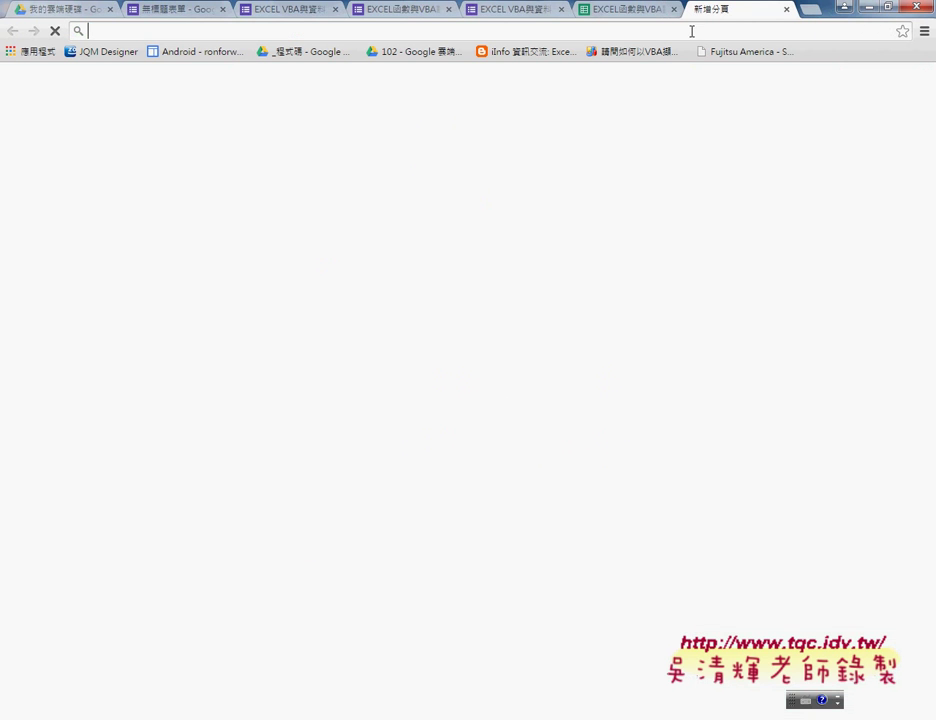
text(g)
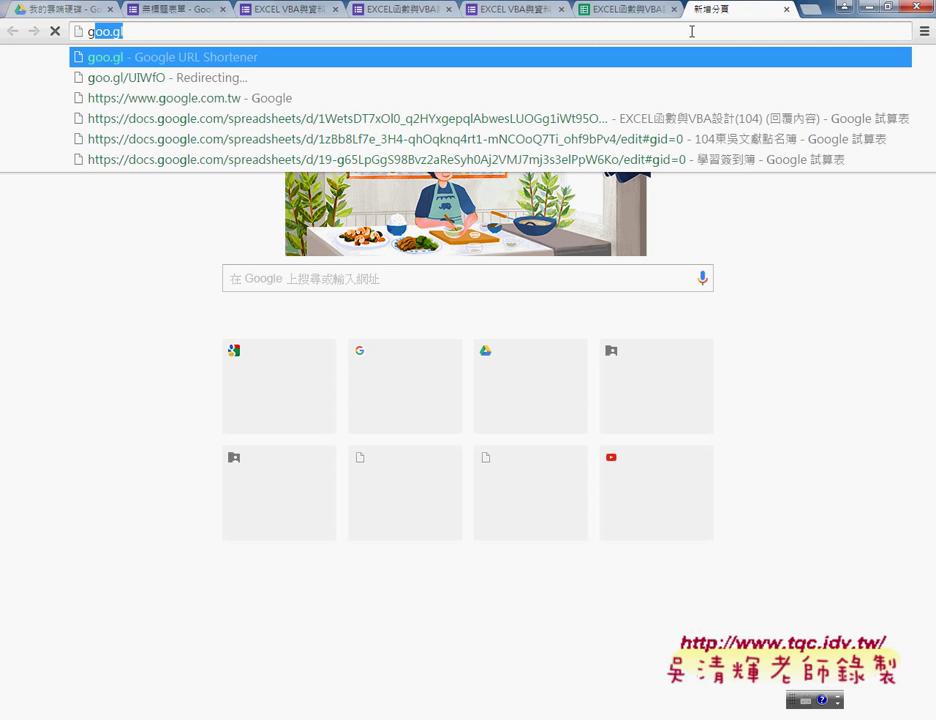
text(oo.gl)
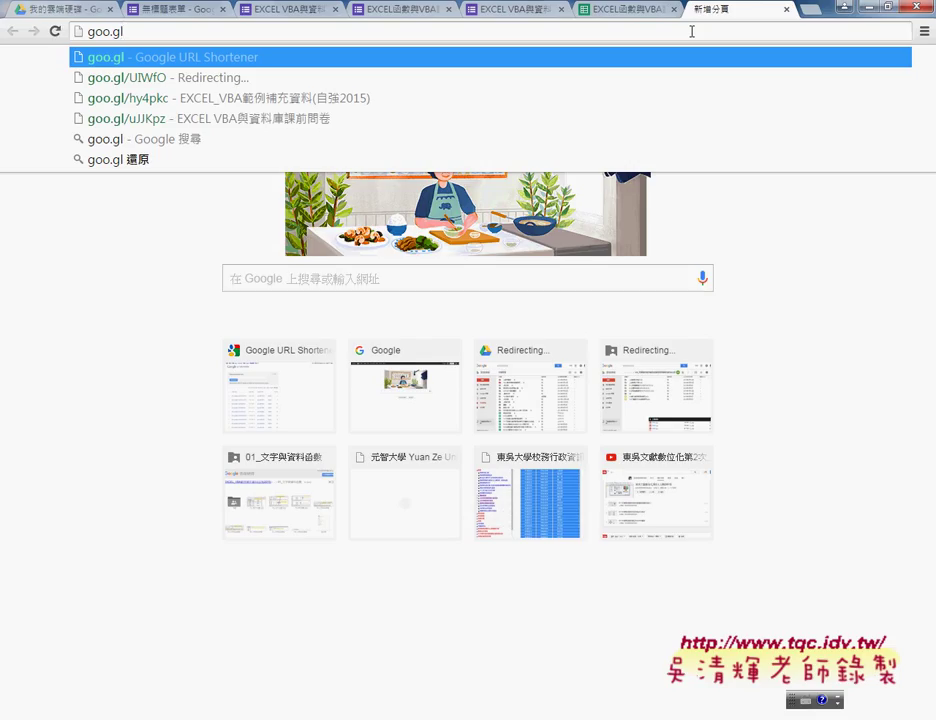
key(Return)
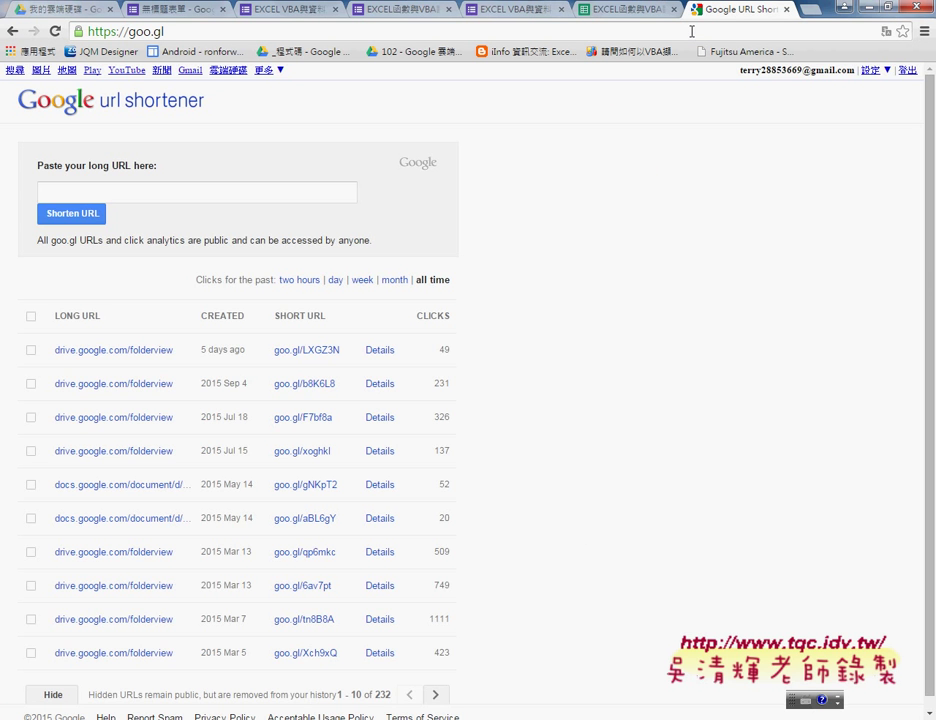
Step: Paste the form's address, shorten it to goo.gl/Dwe5vP, and view that link's analytics
click(232, 195)
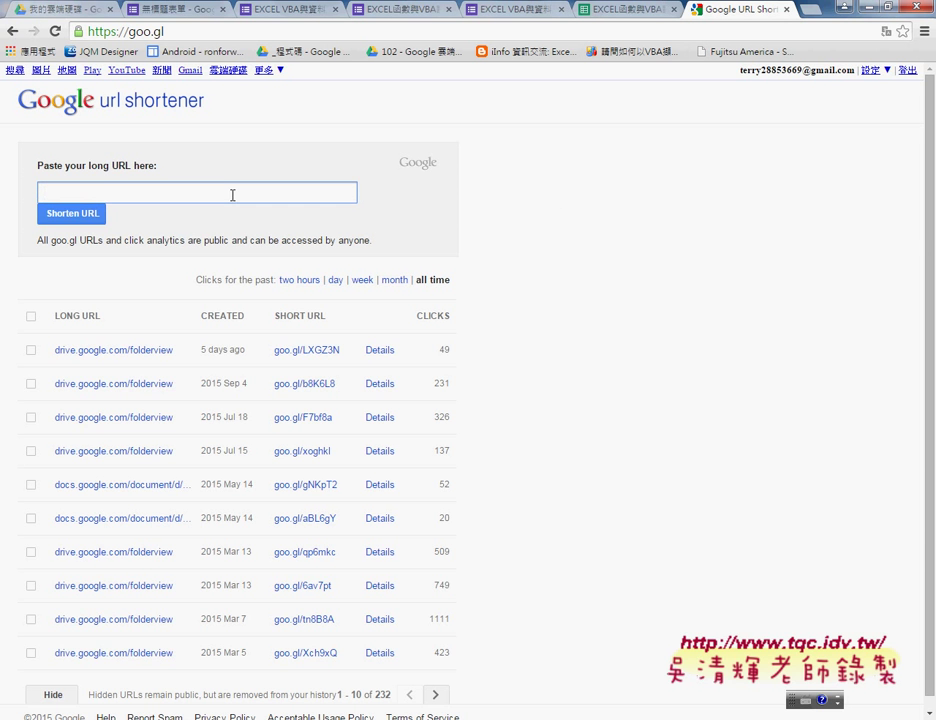
key(ctrl+v)
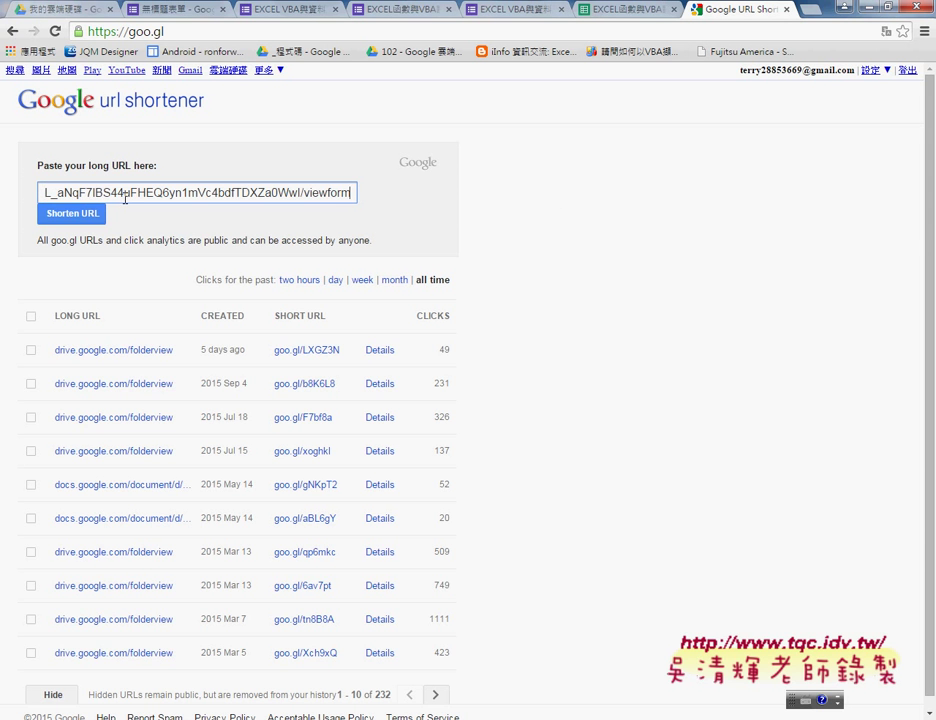
click(67, 222)
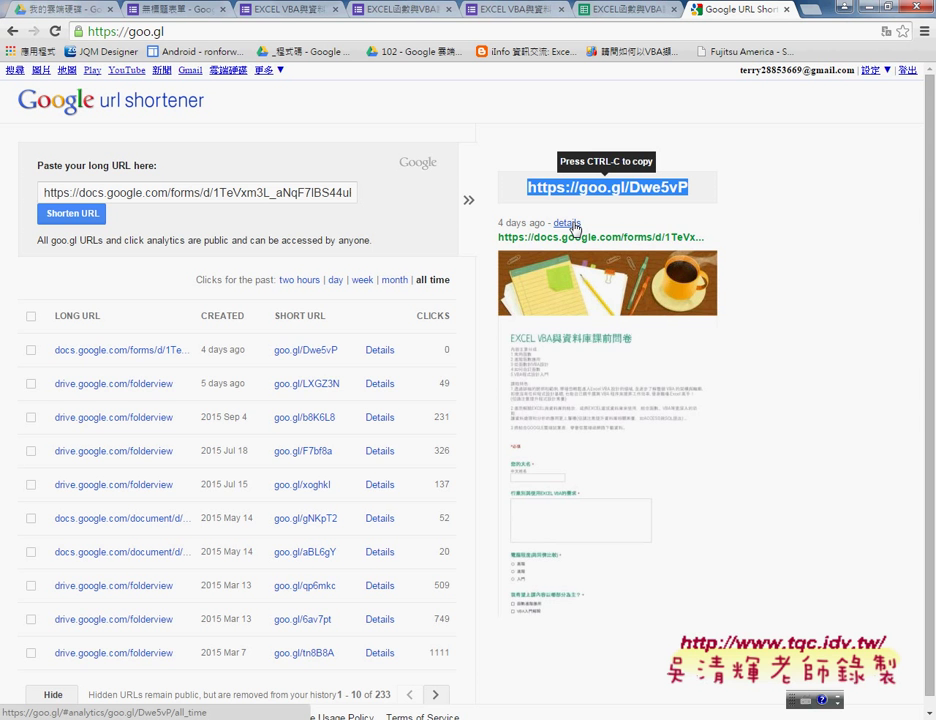
click(572, 224)
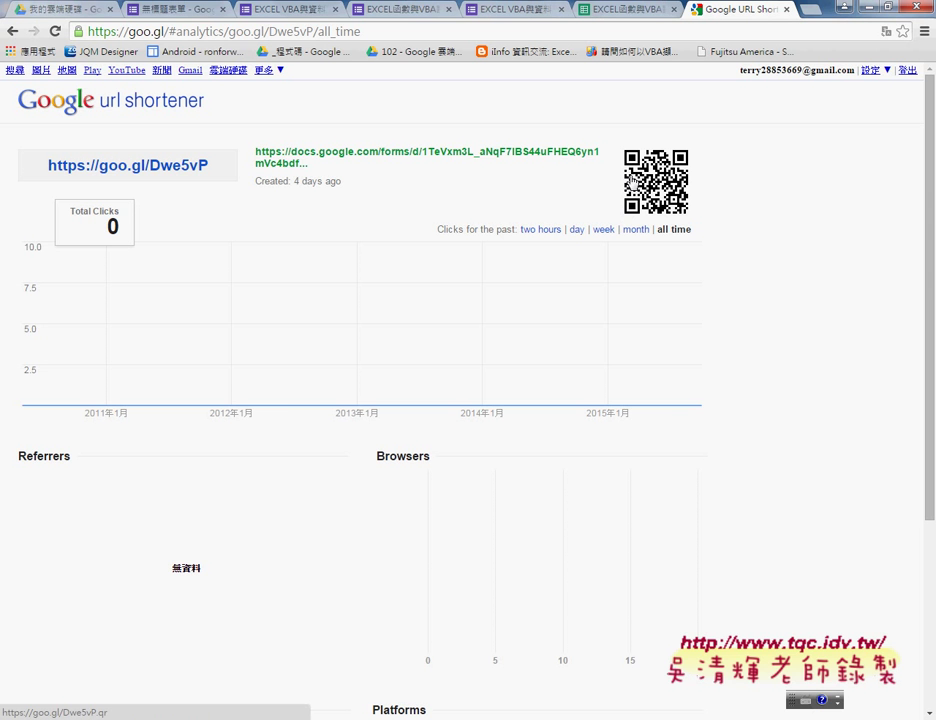
Step: Look at the QR code's context menu, then go back to the shortened-URL history
right_click(655, 165)
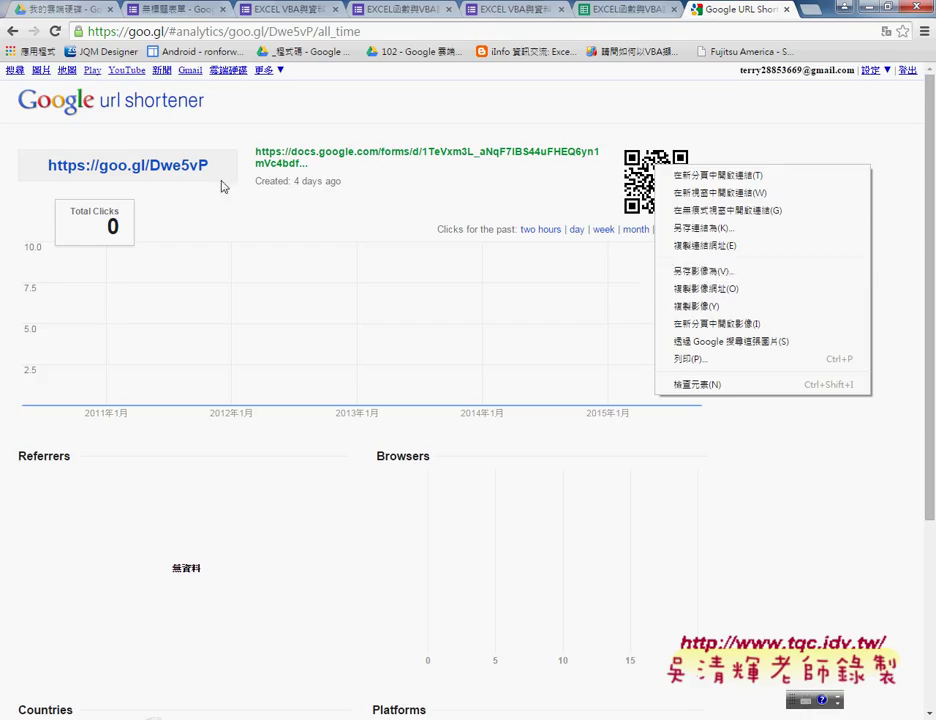
click(12, 36)
click(11, 36)
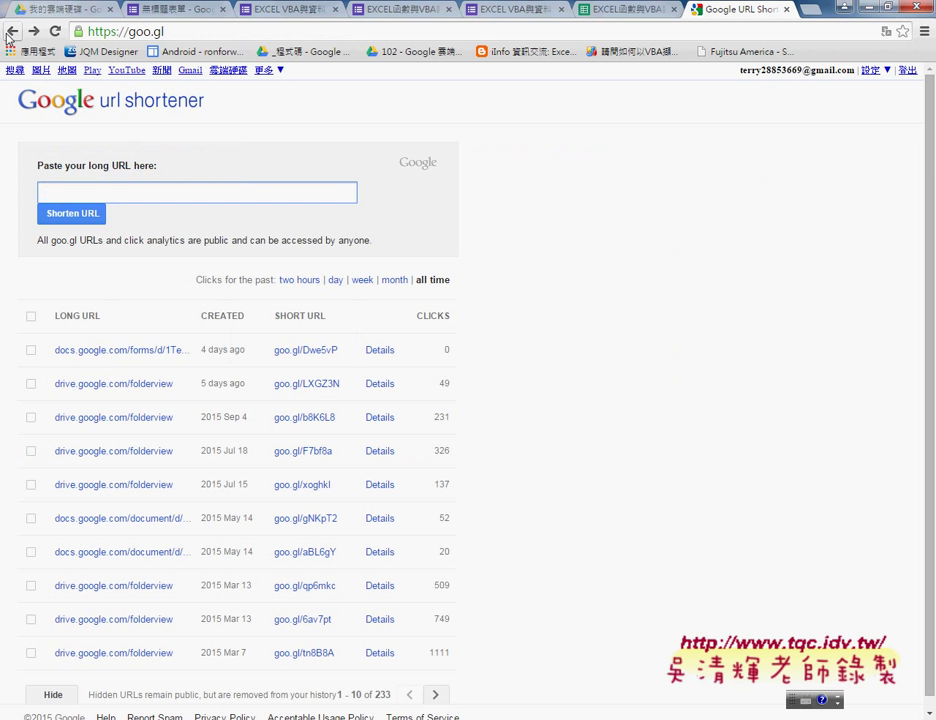
Step: Paste the form address again and shorten it three times, yielding goo.gl/Hjzyhw, goo.gl/hzKBbT and goo.gl/gY10Zc
right_click(88, 188)
click(108, 280)
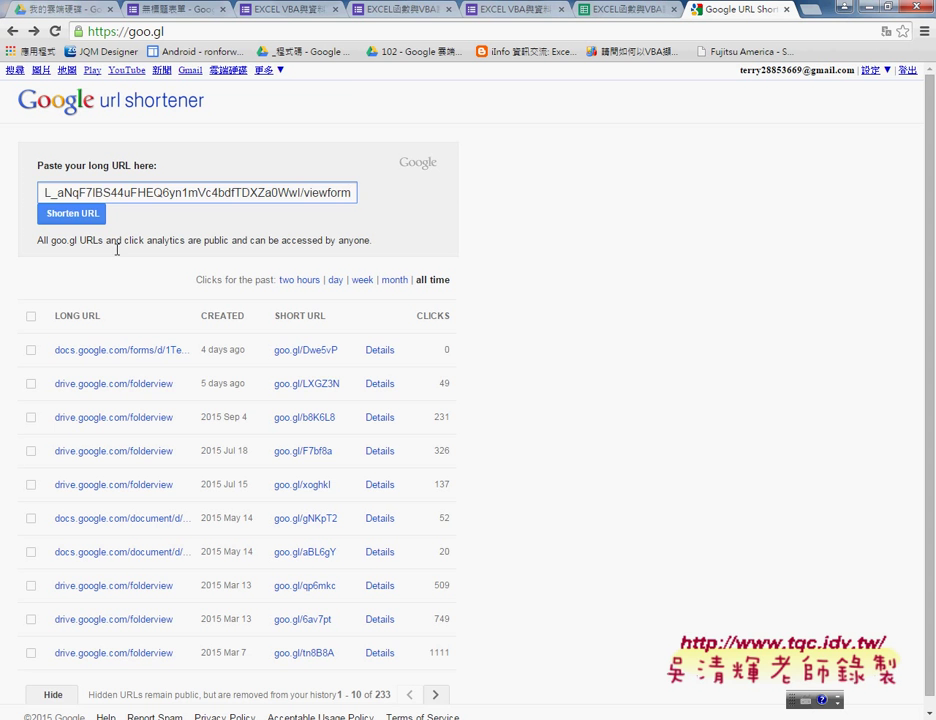
click(93, 216)
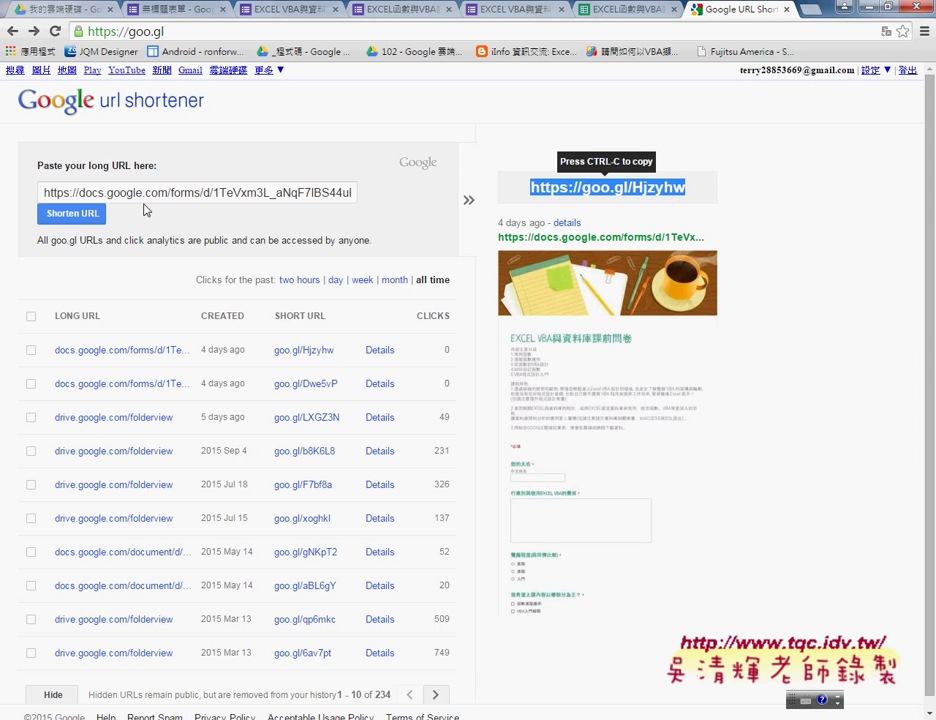
click(90, 216)
click(90, 216)
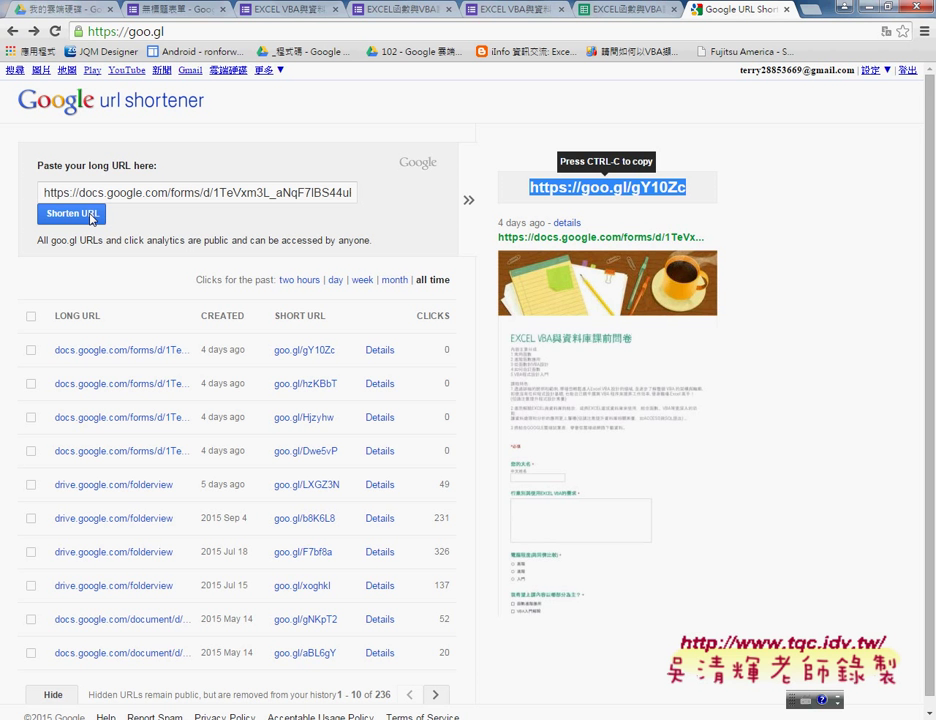
Step: Hide the duplicate links goo.gl/Dwe5vP, goo.gl/Hjzyhw and goo.gl/hzKBbT from the history
click(32, 453)
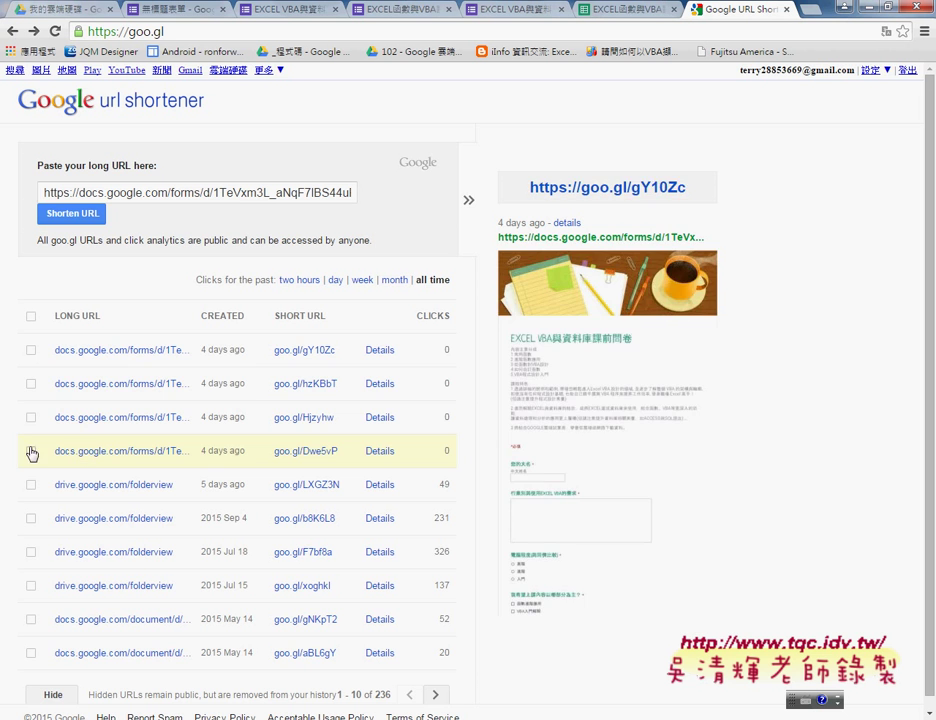
click(31, 451)
click(31, 417)
click(31, 383)
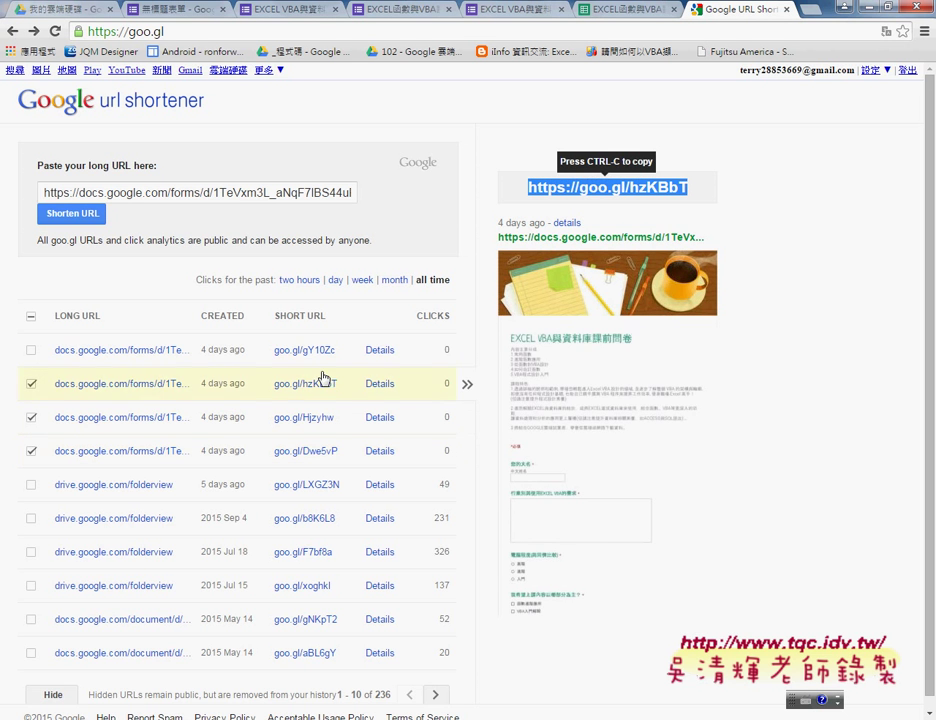
scroll(25, 522, down, 2)
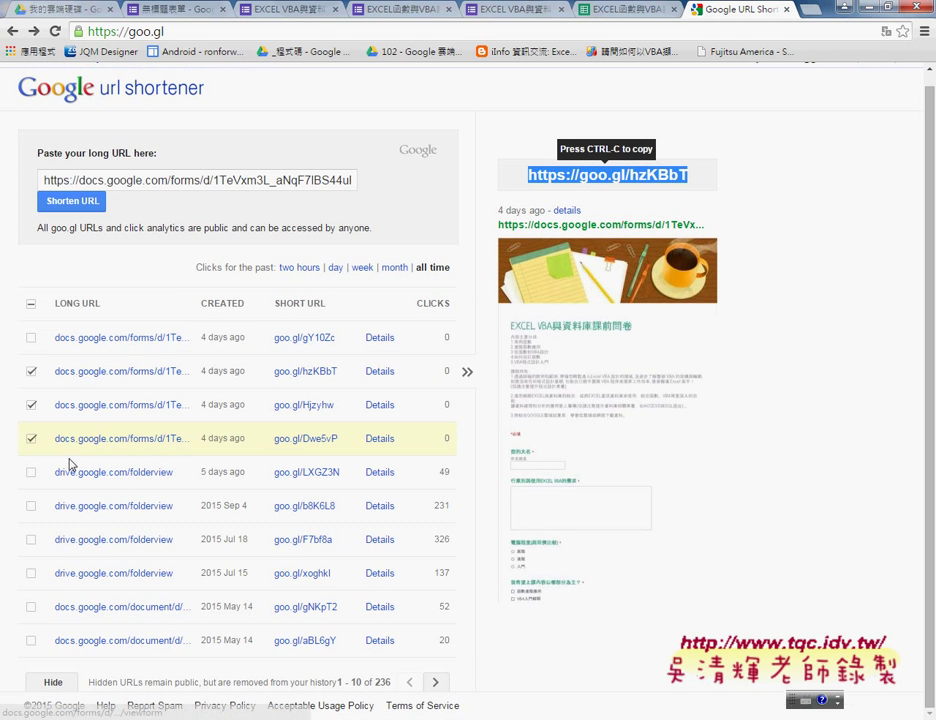
click(52, 683)
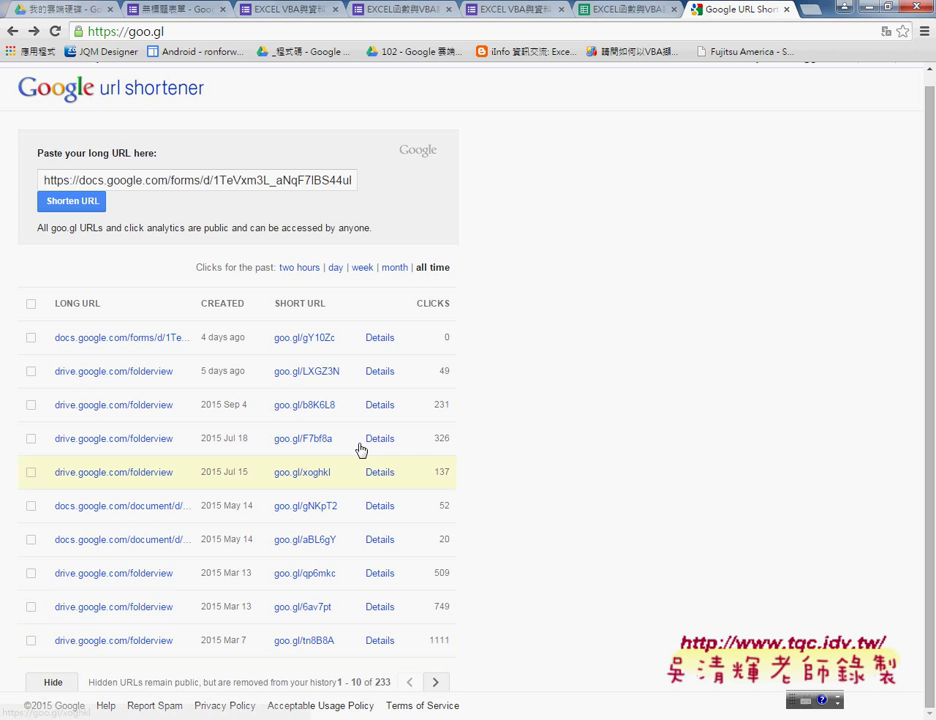
Step: Glance at the Drive, form editor and live questionnaire tabs, ending on the EXCEL函數與VBA設計(104) editor
click(45, 14)
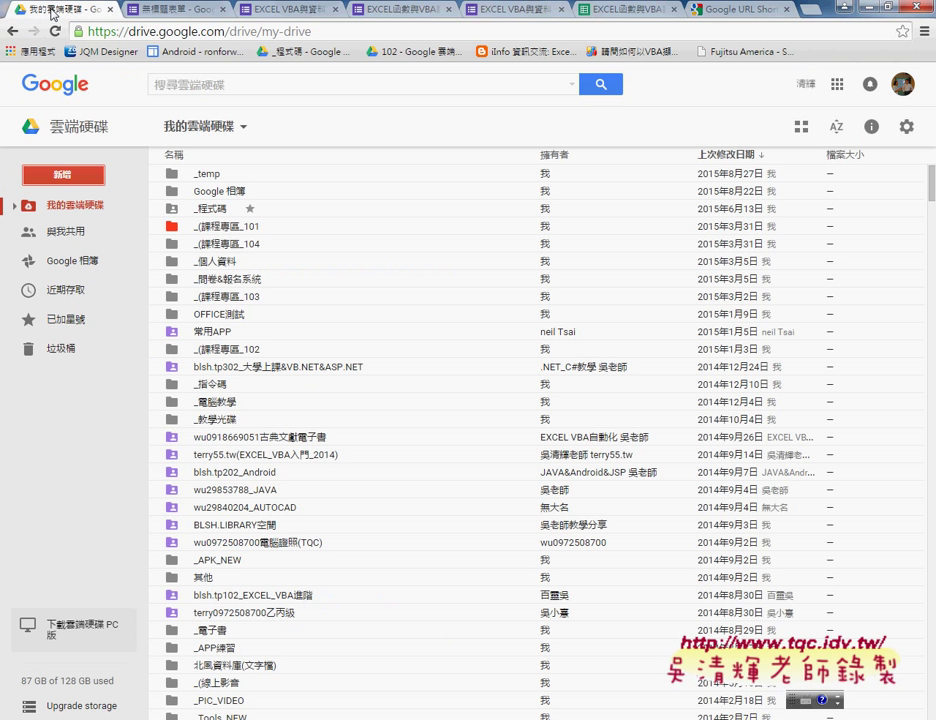
click(409, 13)
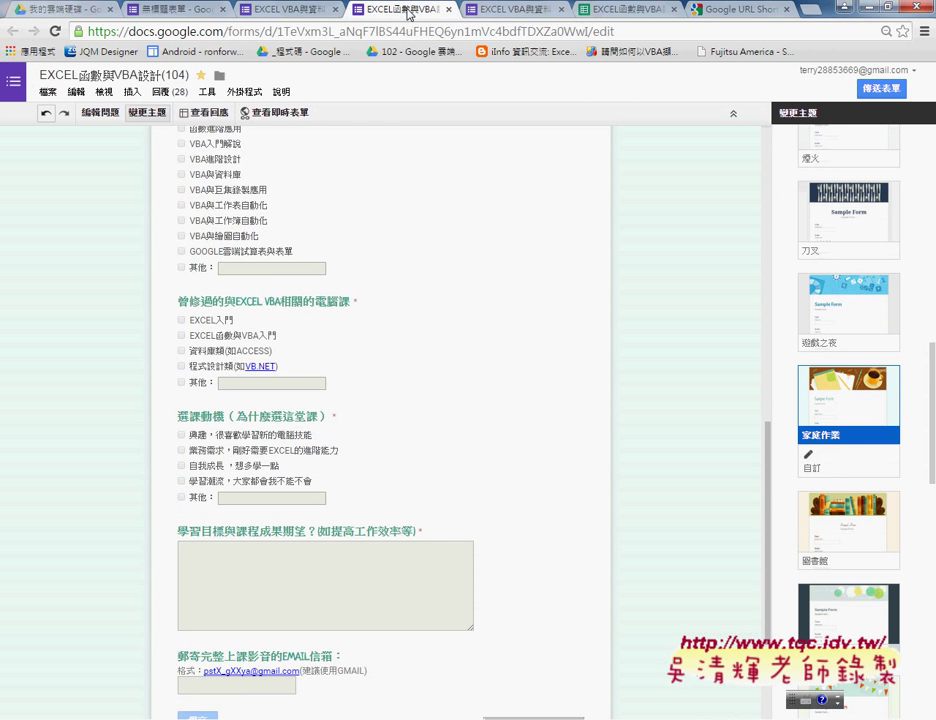
click(507, 13)
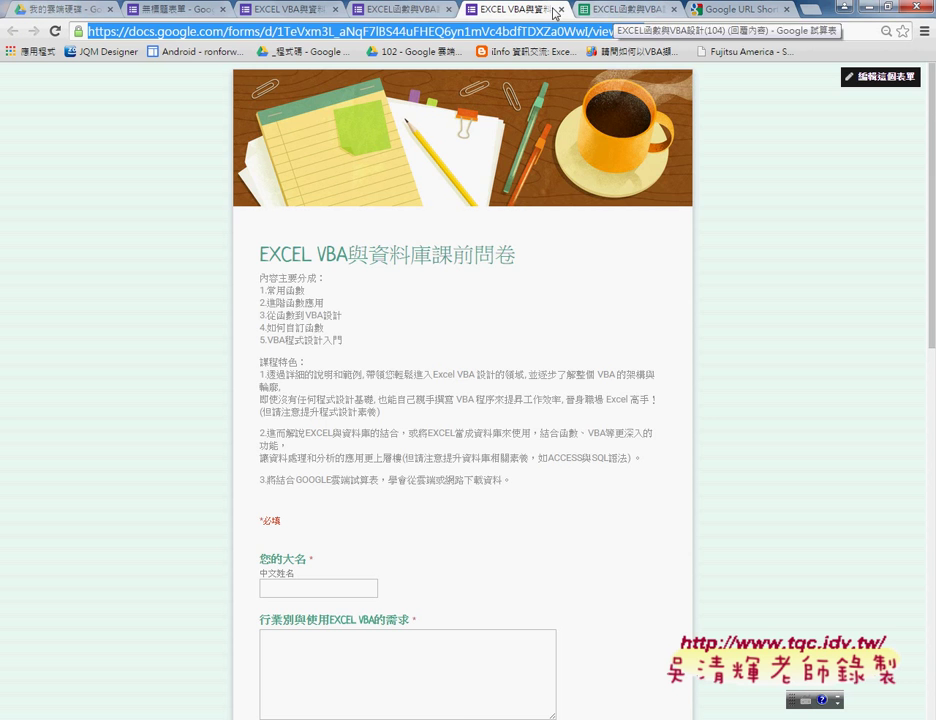
click(406, 11)
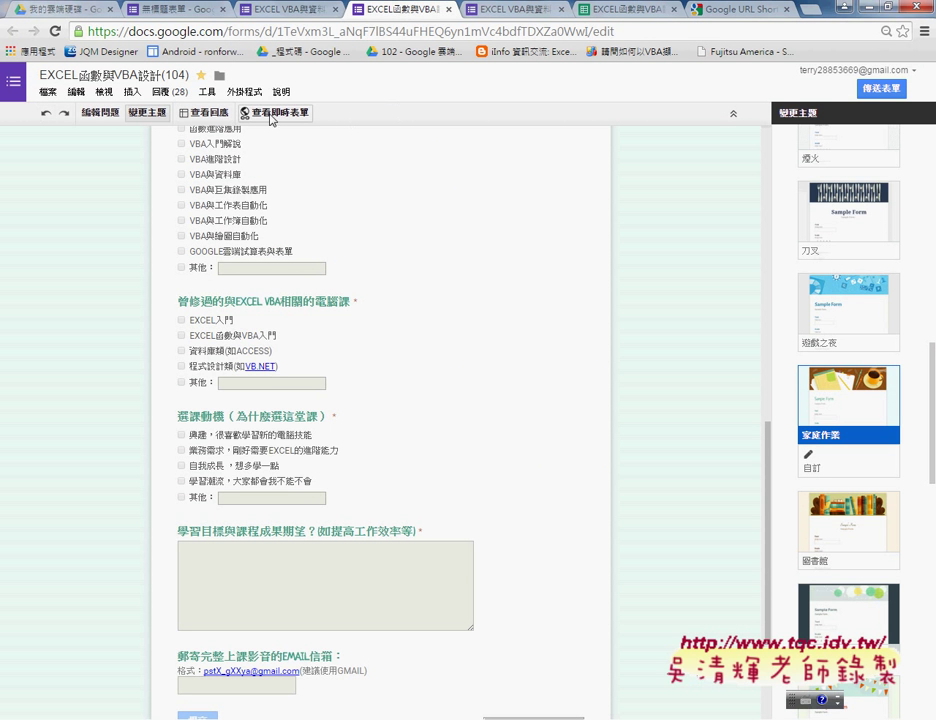
Step: Click and drag across the text at the top of the form editor
click(271, 119)
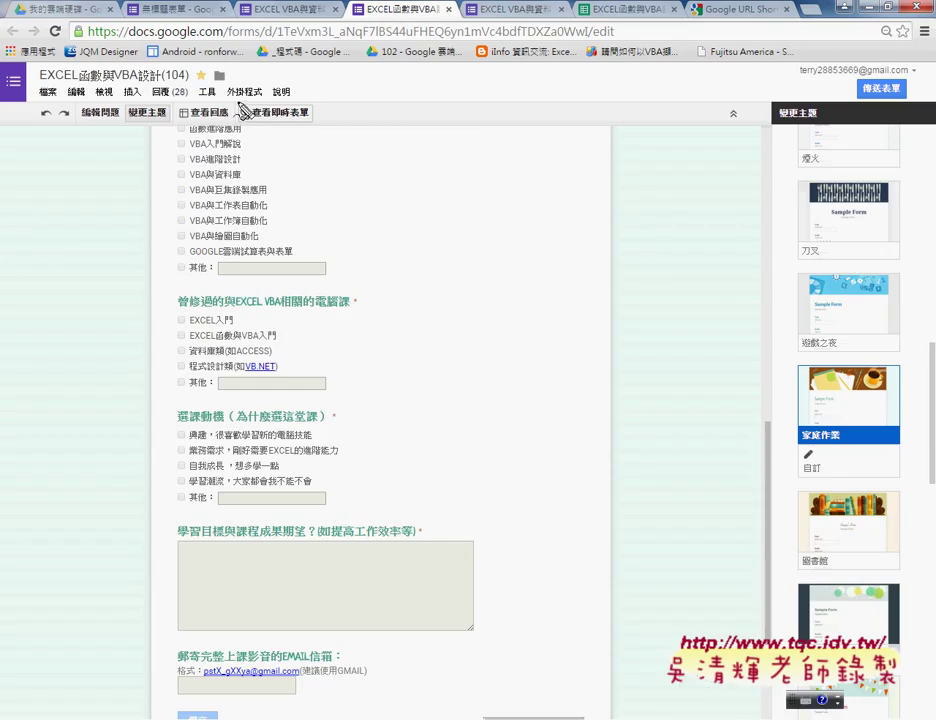
mouse_move(240, 104)
mouse_down()
mouse_move(312, 116)
mouse_move(305, 130)
mouse_up()
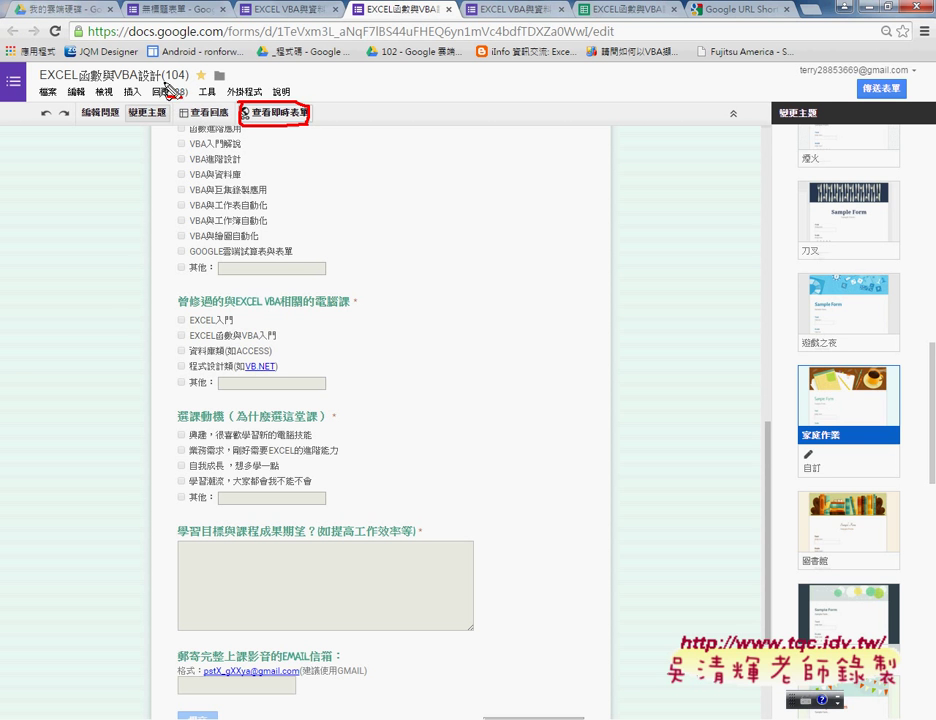
mouse_move(152, 97)
mouse_down()
mouse_move(188, 97)
mouse_move(228, 124)
mouse_up()
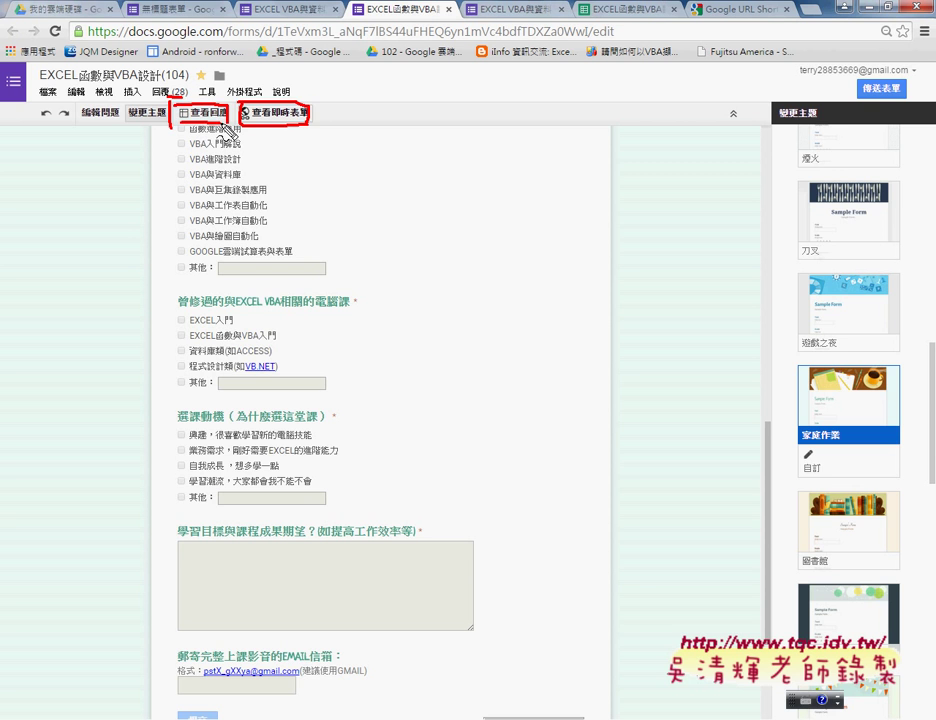
Step: Open the EXCEL函數與VBA設計(104) (回覆內容) responses spreadsheet from the form editor
key(Escape)
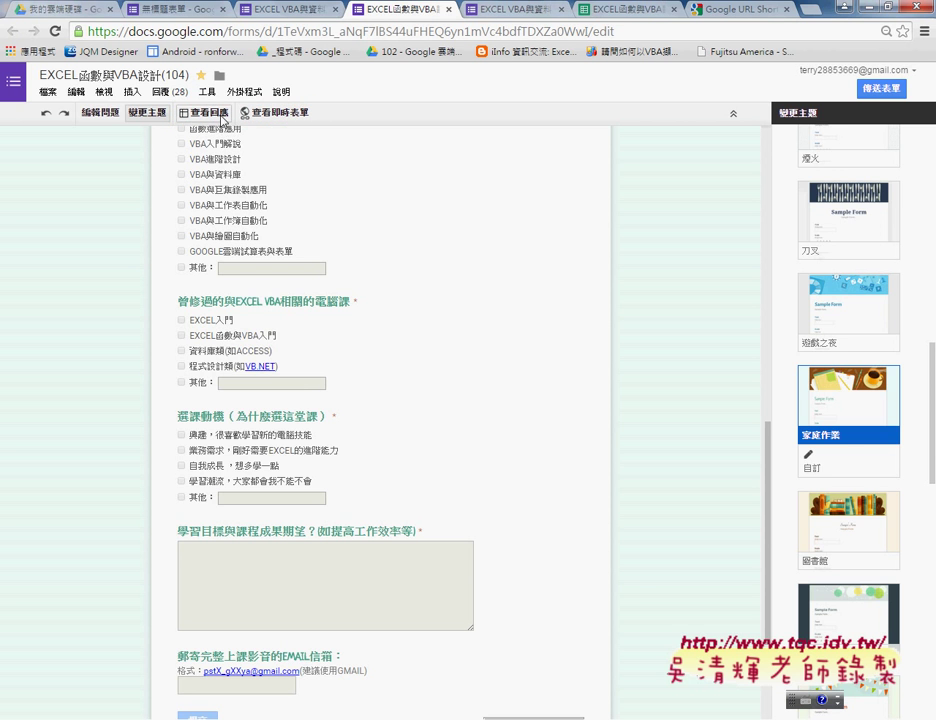
click(220, 115)
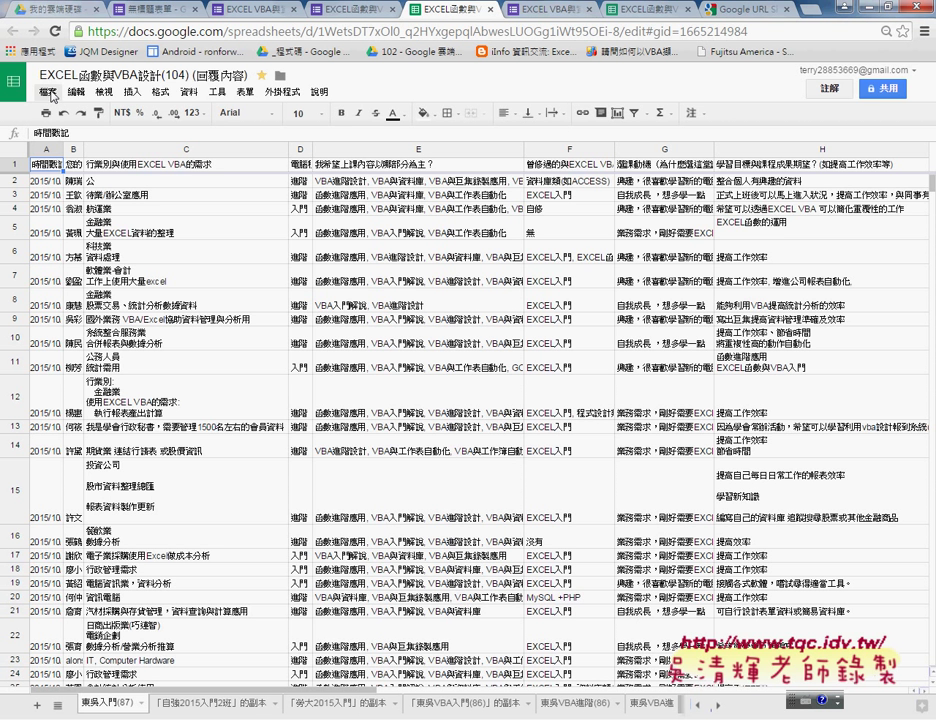
Step: Download the responses sheet as Microsoft Excel (.xlsx) through 檔案 > 下載格式
click(50, 92)
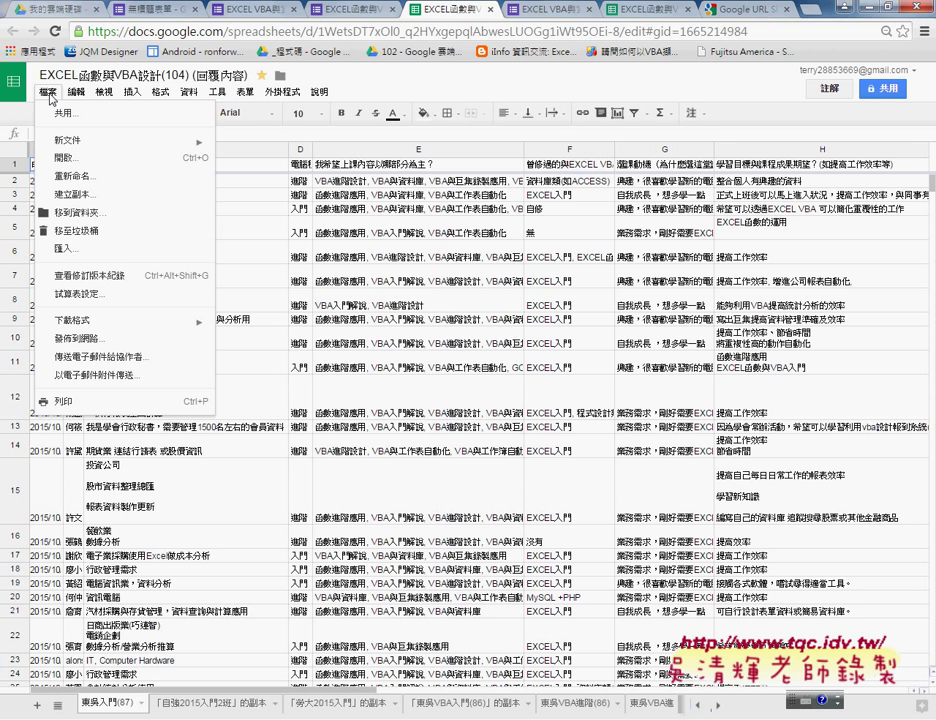
mouse_move(74, 326)
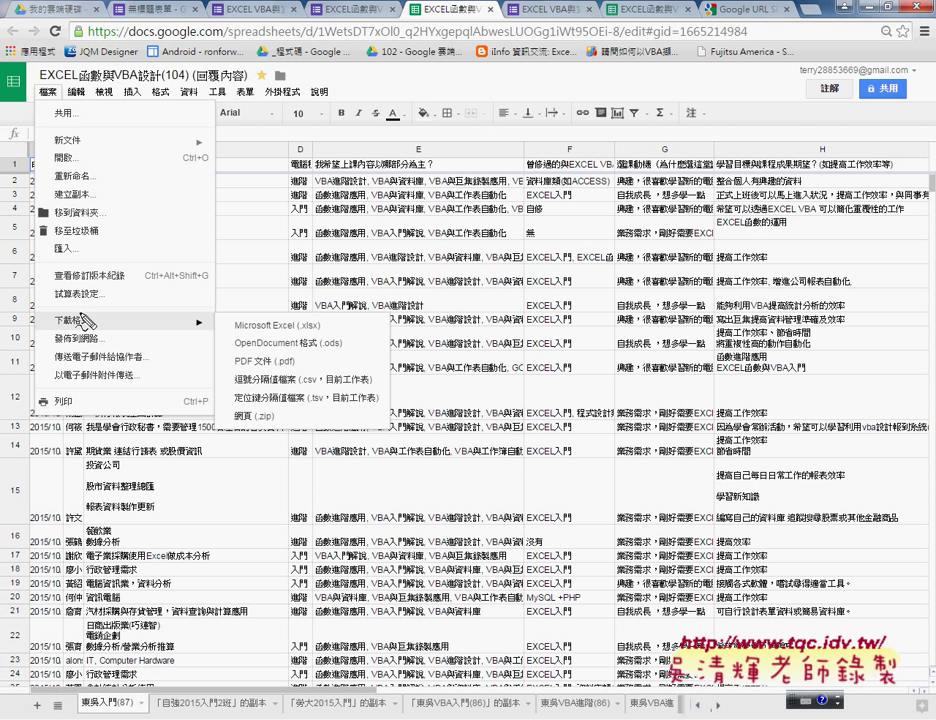
drag(34, 83, 58, 101)
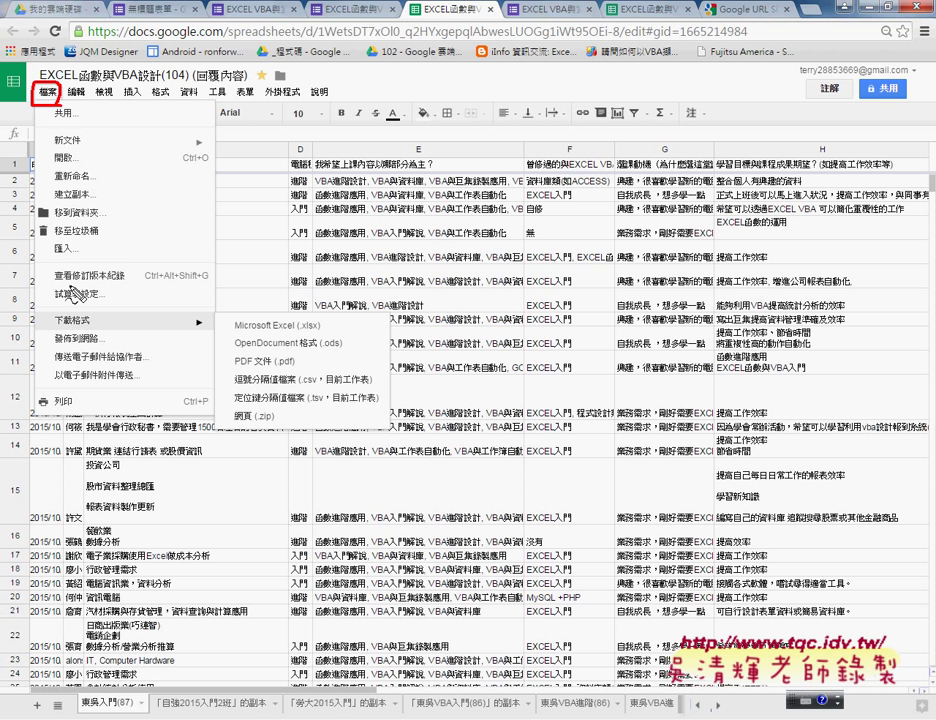
drag(54, 311, 80, 324)
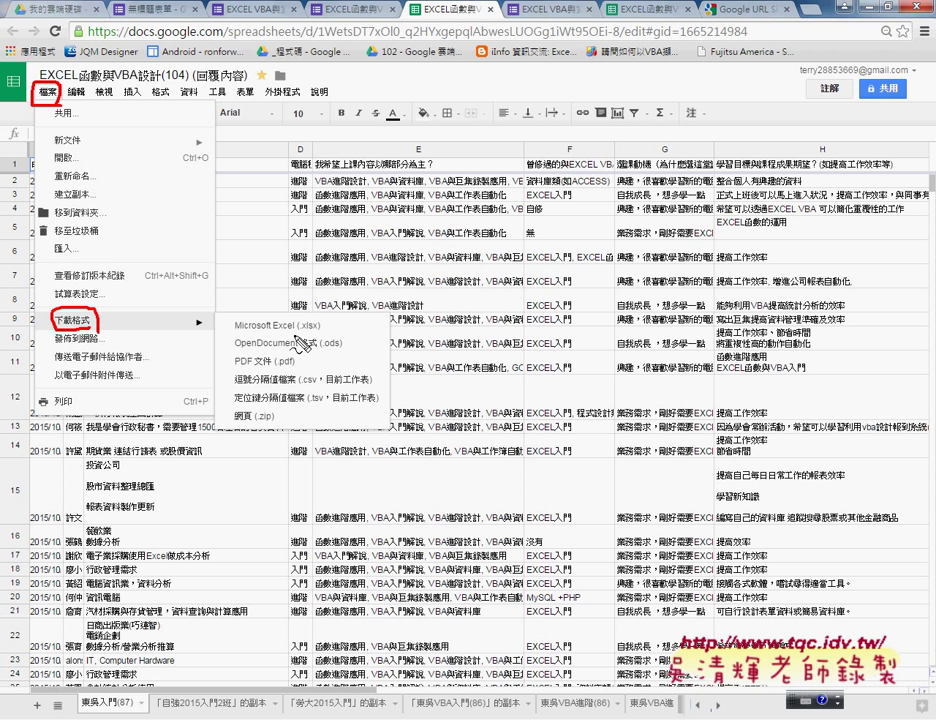
drag(322, 319, 334, 324)
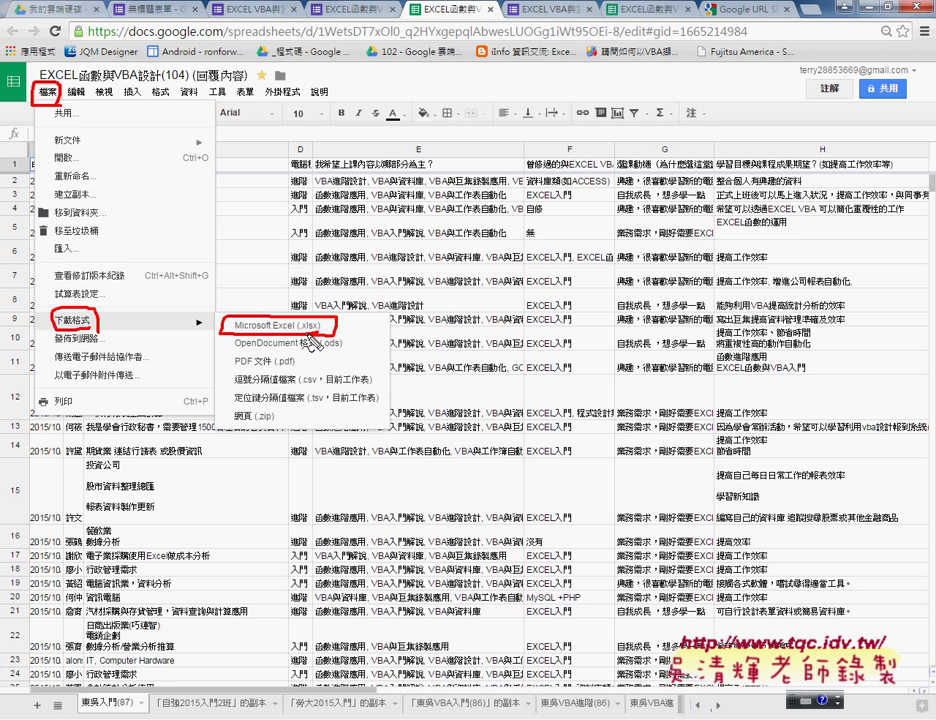
click(312, 335)
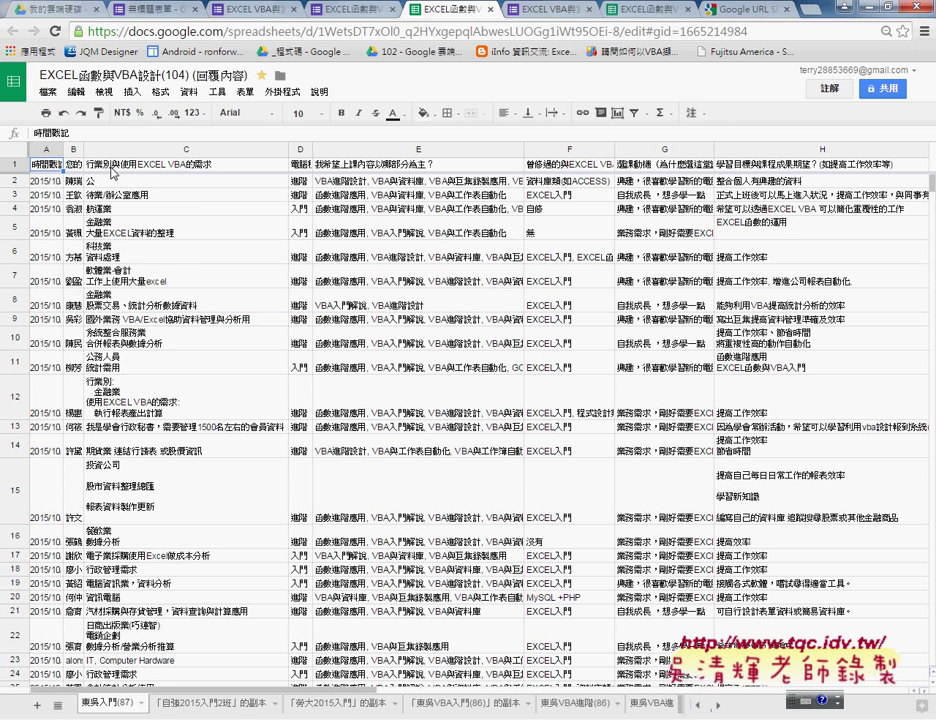
click(47, 91)
mouse_move(83, 318)
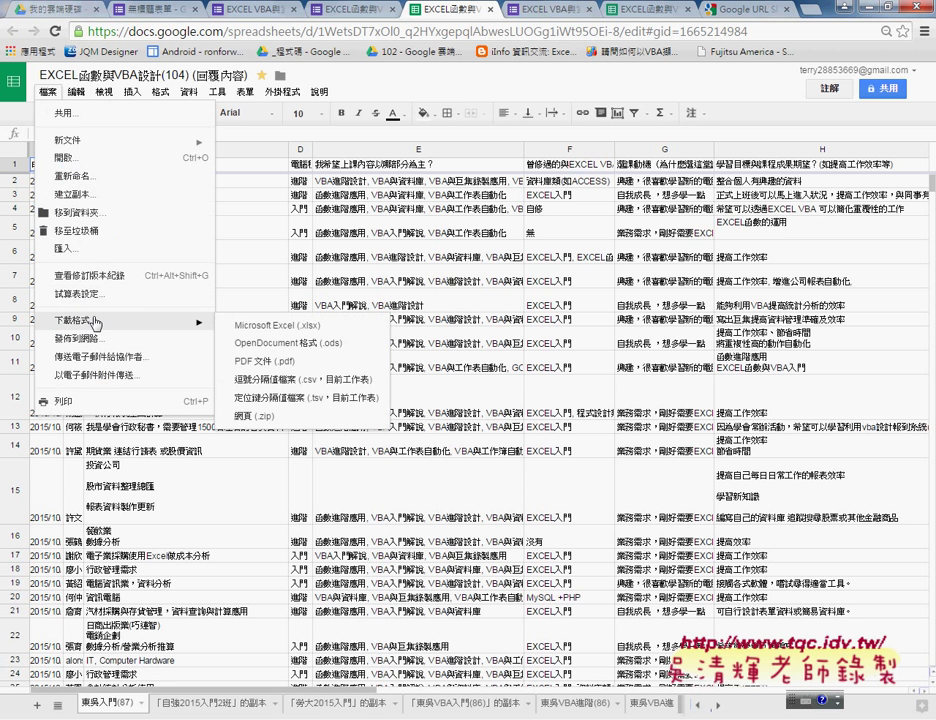
click(291, 325)
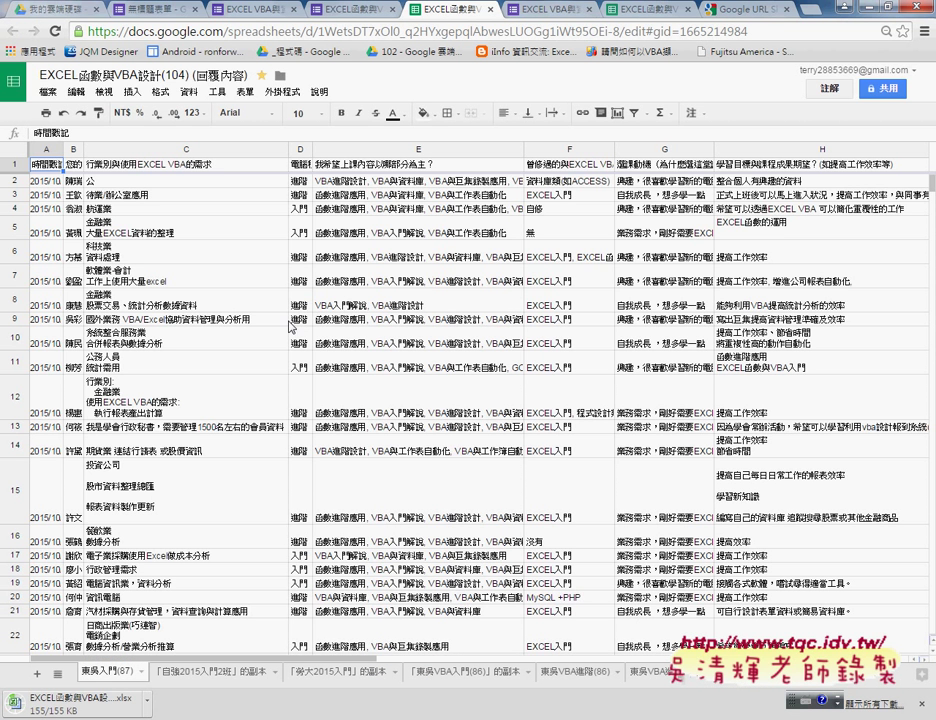
Step: Show the form's response summary via 表單 > 顯示回覆內容摘要 and scroll through the charts
click(249, 93)
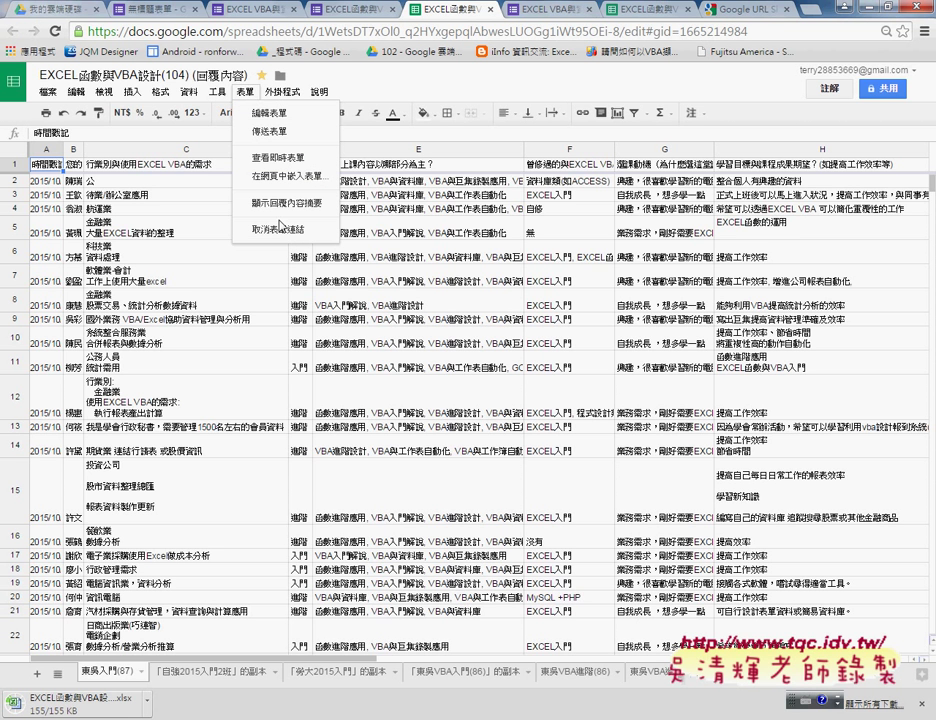
click(284, 209)
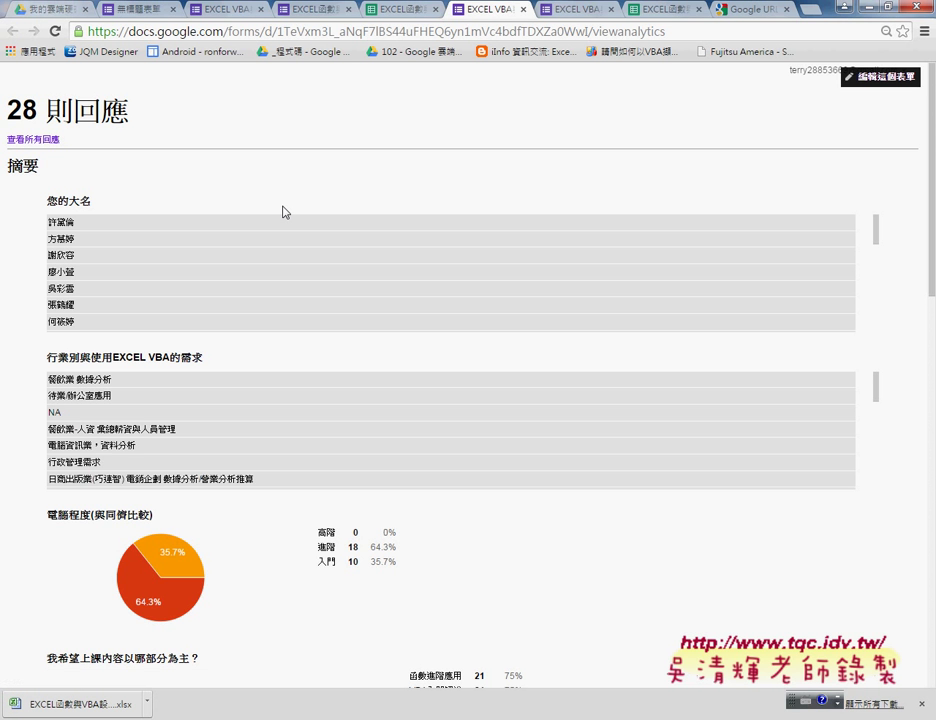
scroll(6, 258, down, 1)
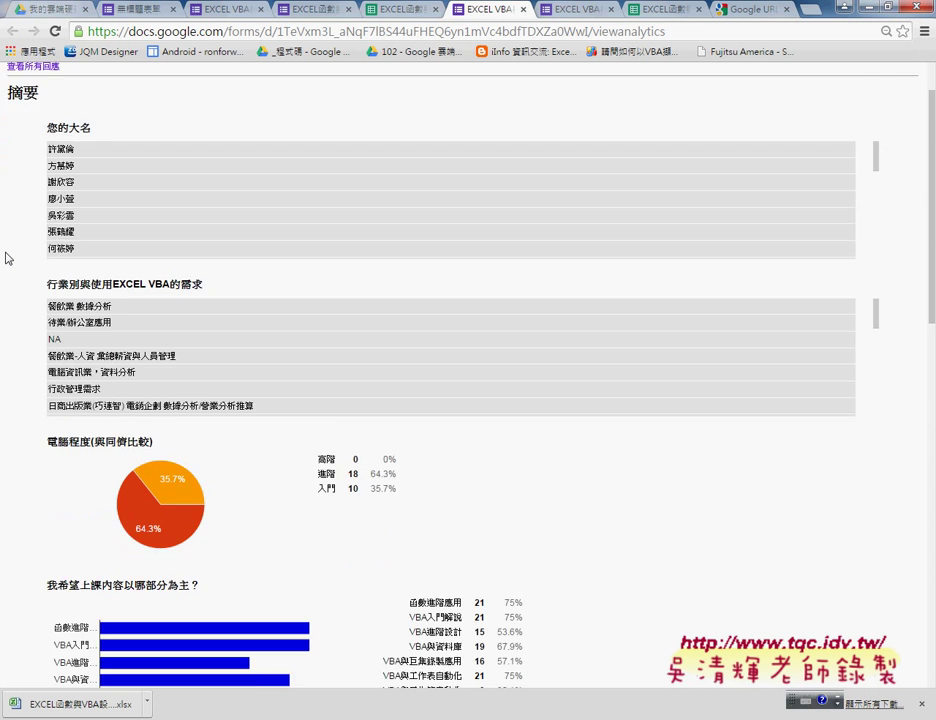
scroll(6, 258, down, 1)
scroll(6, 258, down, 1)
scroll(6, 258, down, 1)
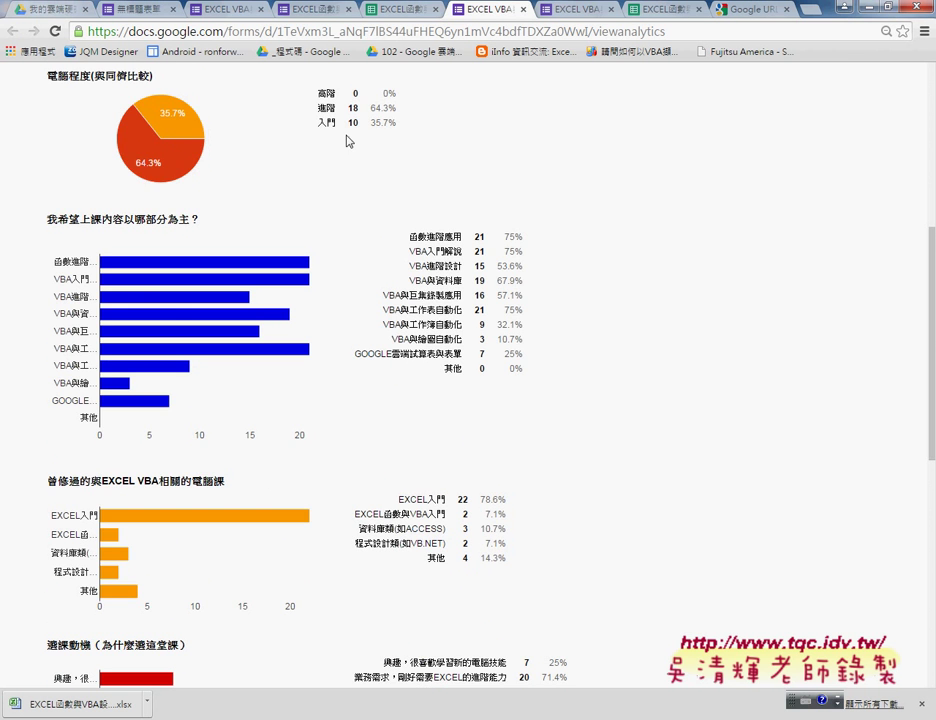
Step: Select the 進階 and 入門 response counts and percentages in the summary
triple_click(271, 90)
click(268, 91)
drag(319, 102, 350, 128)
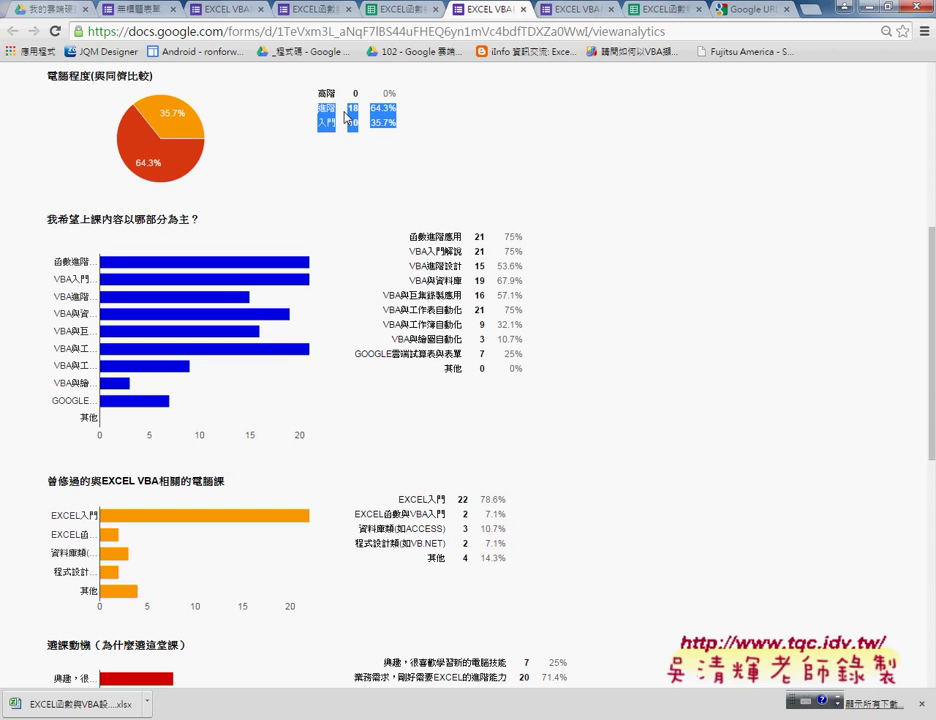
mouse_move(288, 356)
mouse_move(288, 264)
mouse_move(242, 285)
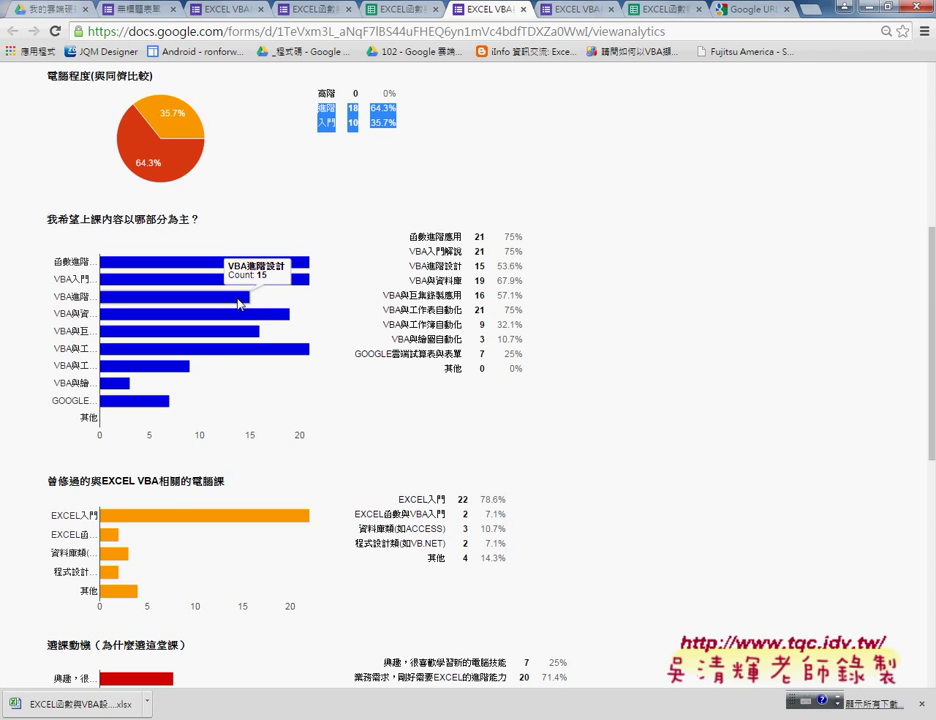
scroll(250, 303, down, 3)
scroll(242, 307, down, 3)
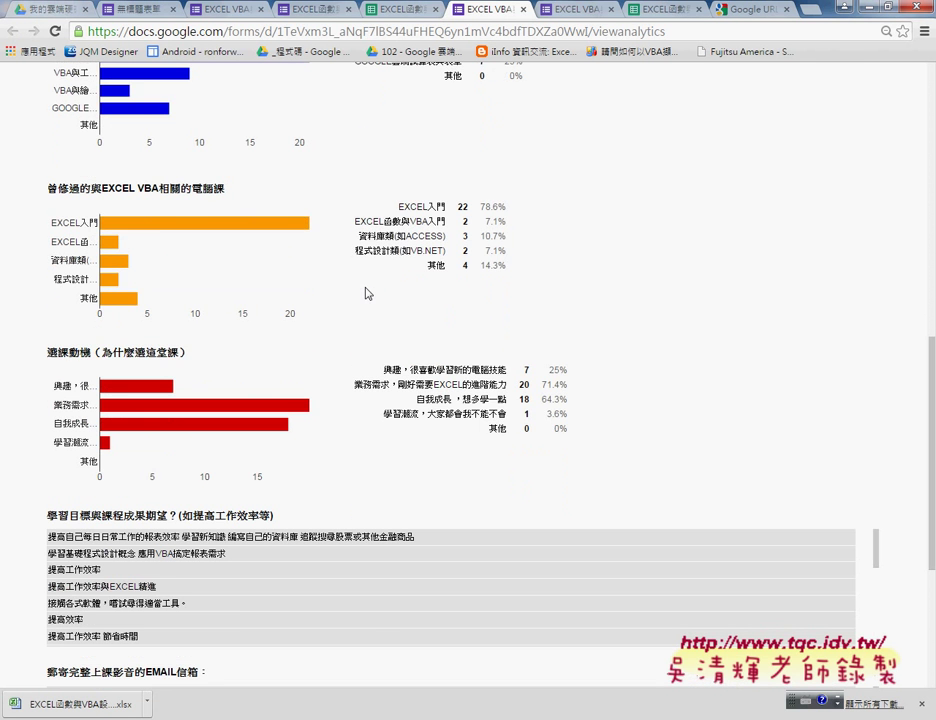
scroll(367, 293, down, 1)
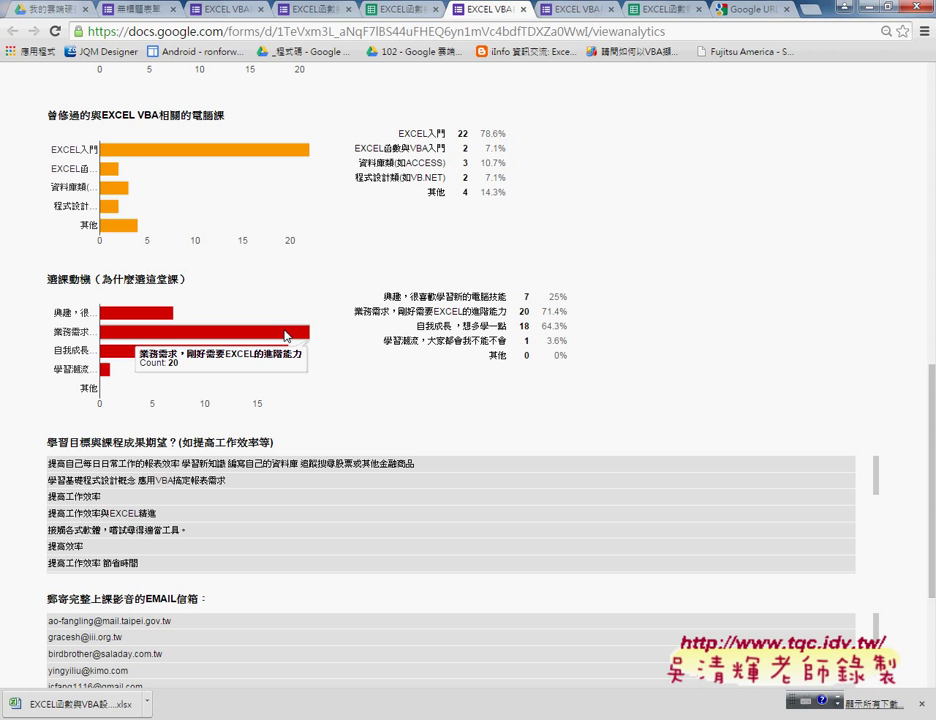
scroll(287, 336, down, 2)
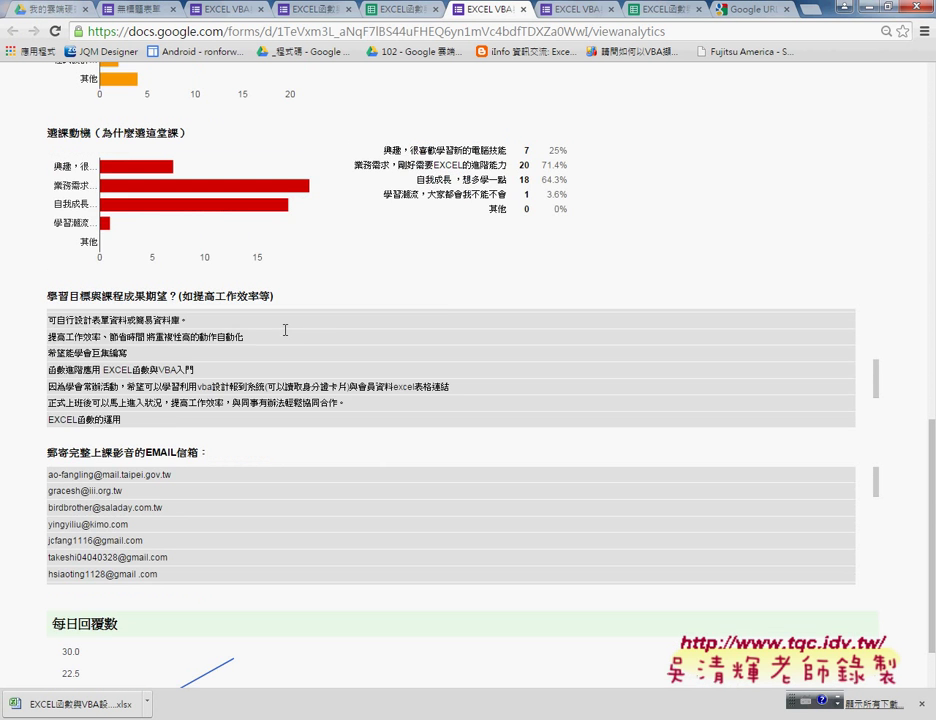
scroll(537, 218, up, 1)
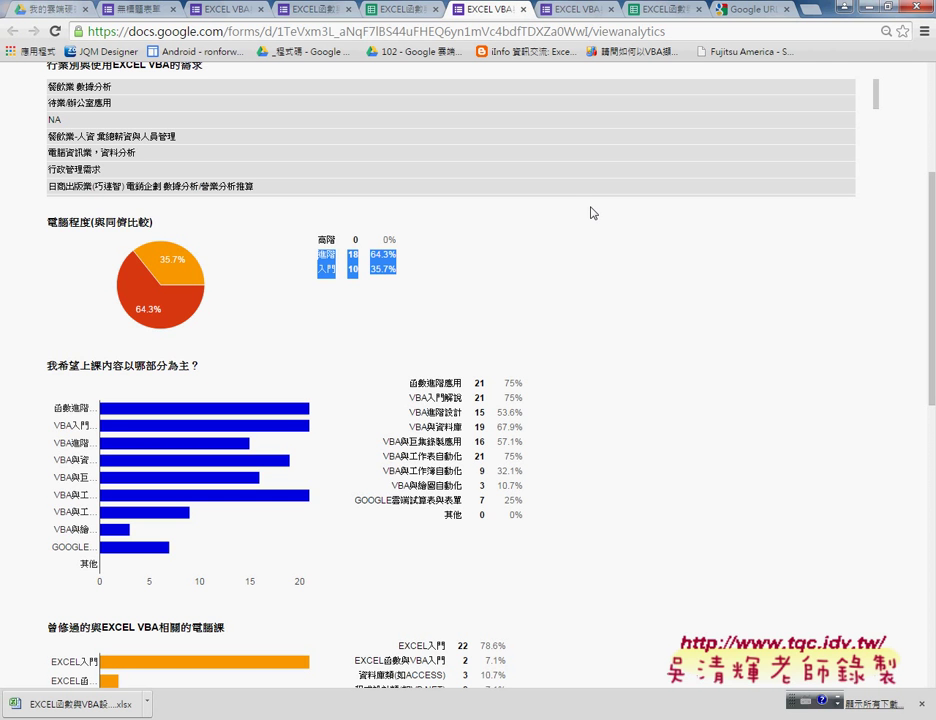
Step: Scroll past the summary charts and switch to the EXCEL函數與VBA設計(104) (回覆內容) spreadsheet tab
scroll(593, 213, down, 1)
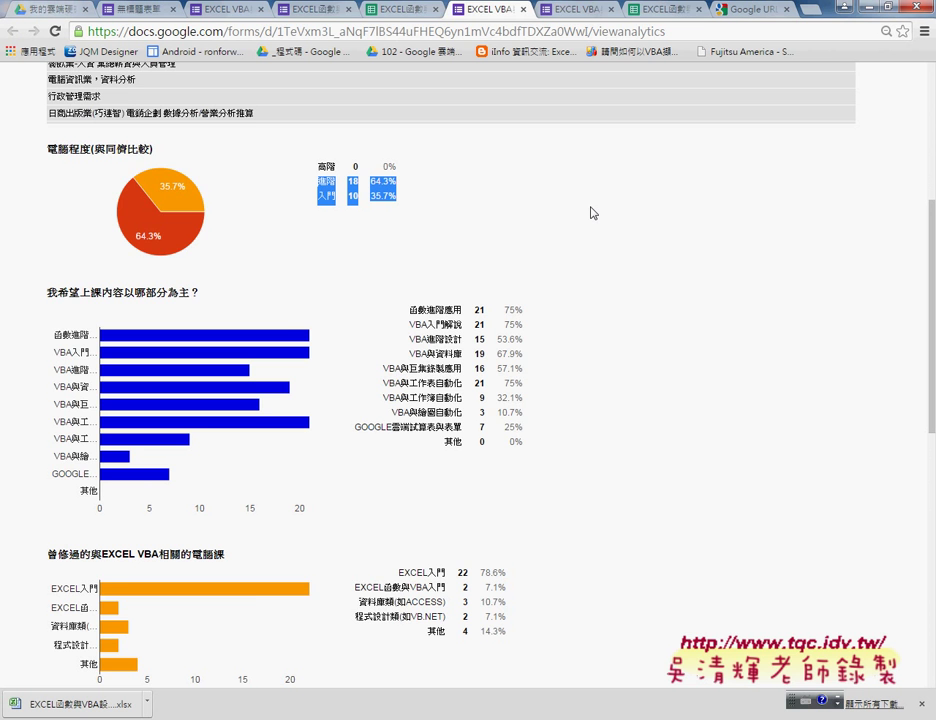
key(ctrl+shift+Tab)
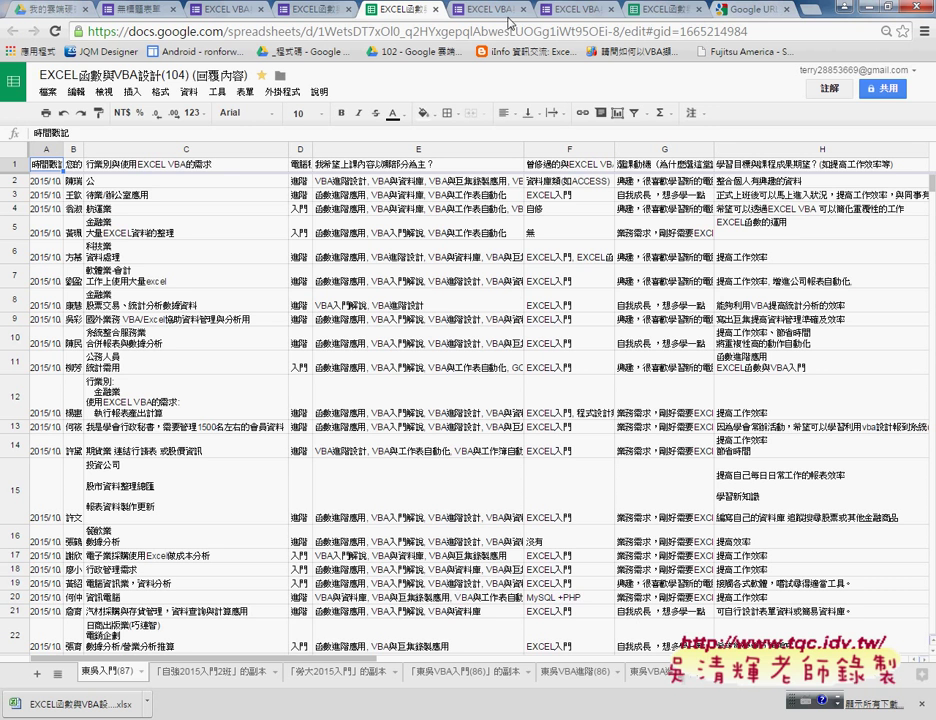
Step: Close the EXCEL VBA and EXCEL函數 tabs, then load goo.gl/LXGZ3N in a new tab
click(697, 11)
click(610, 11)
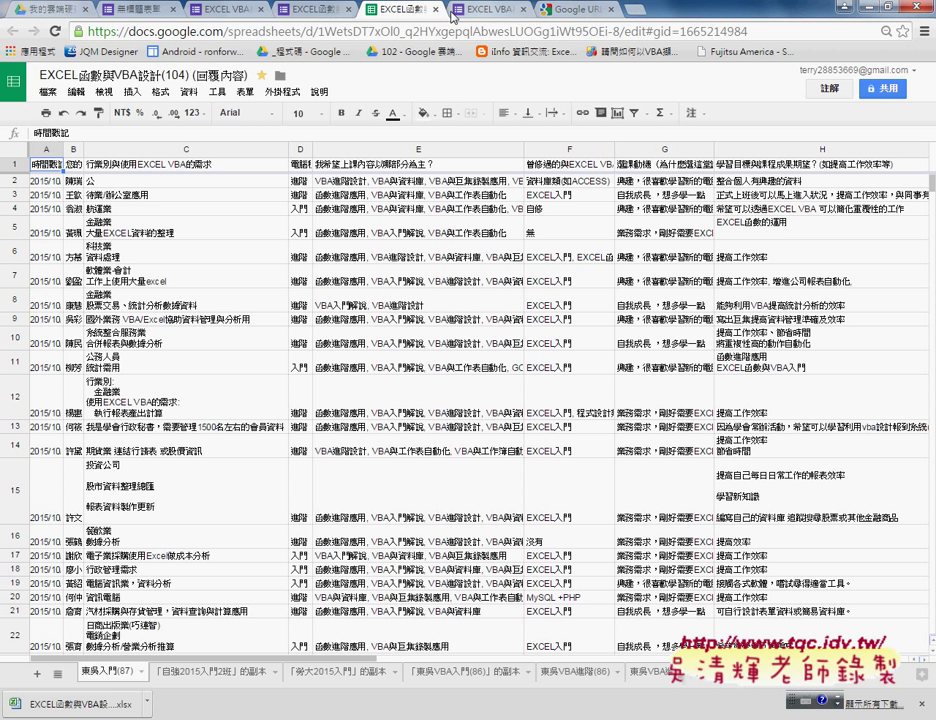
key(ctrl+t)
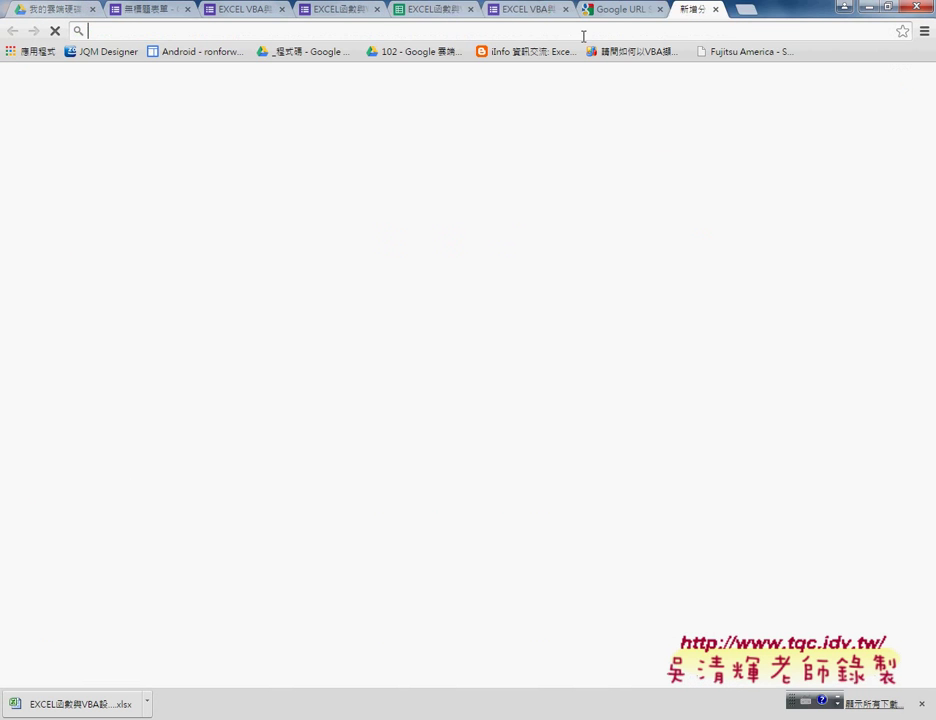
text(goo.gl)
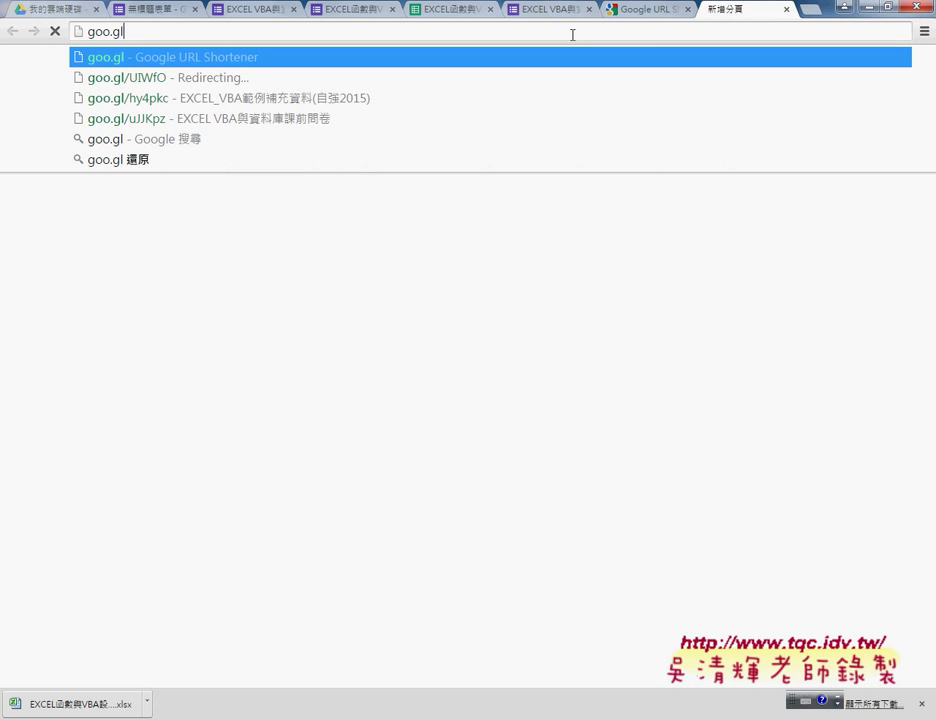
text(/)
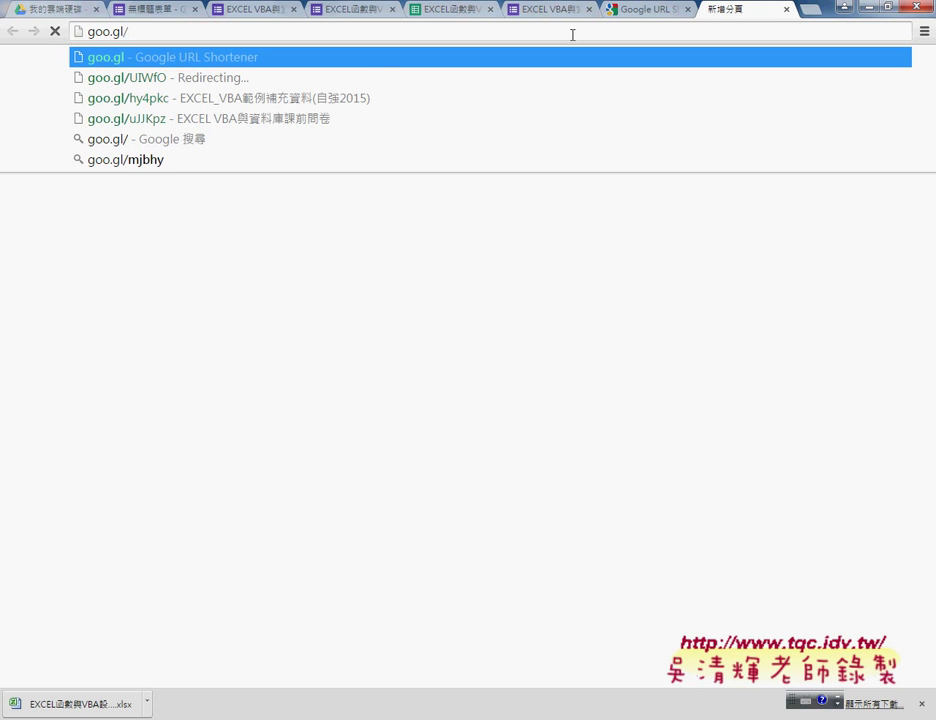
text(L)
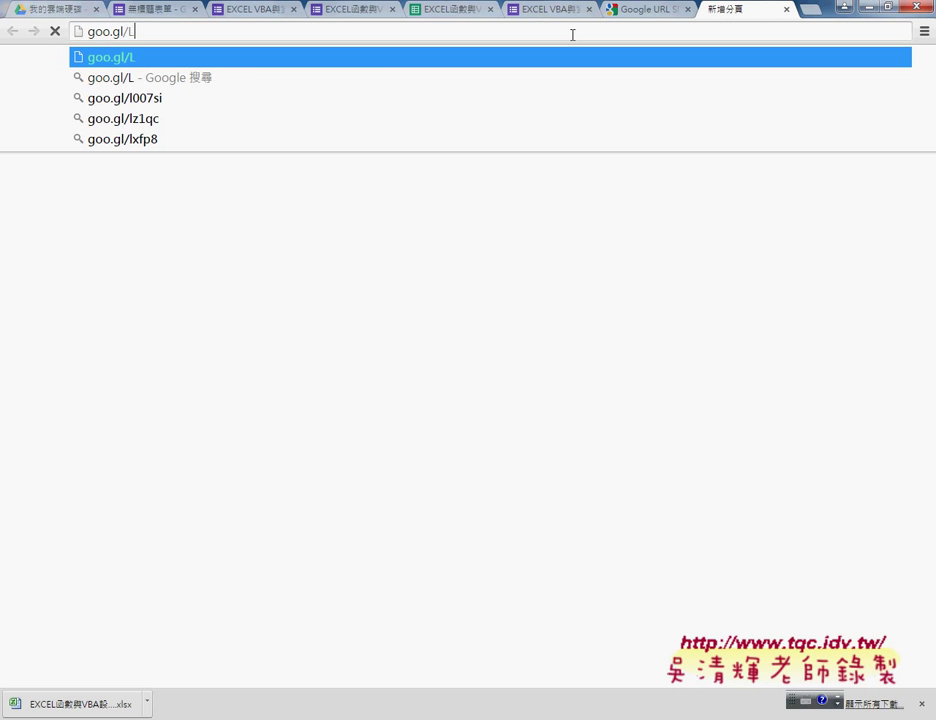
text(X)
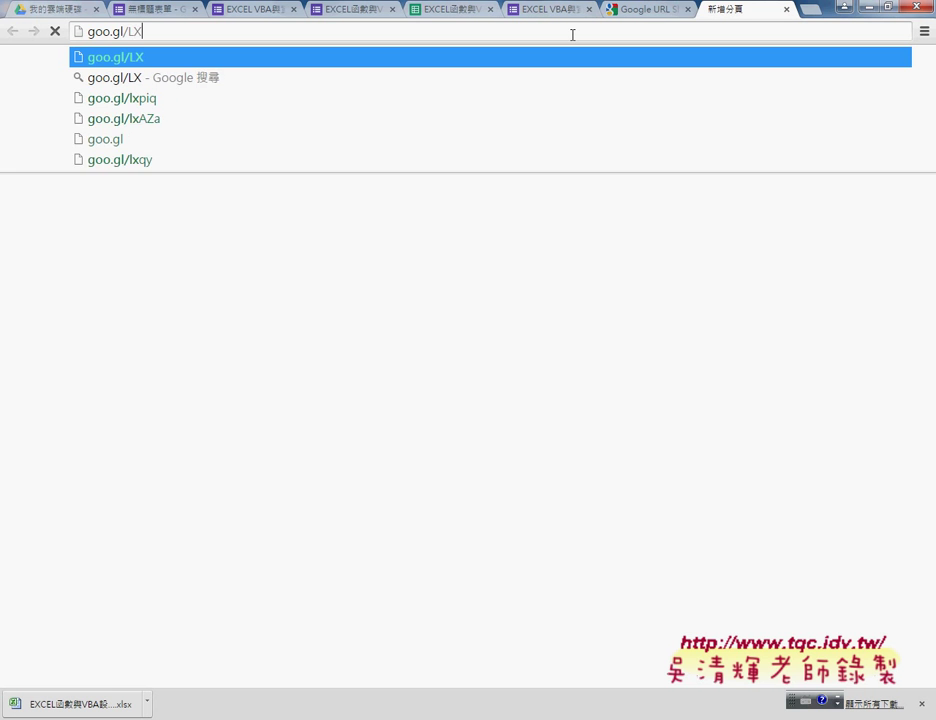
text(G)
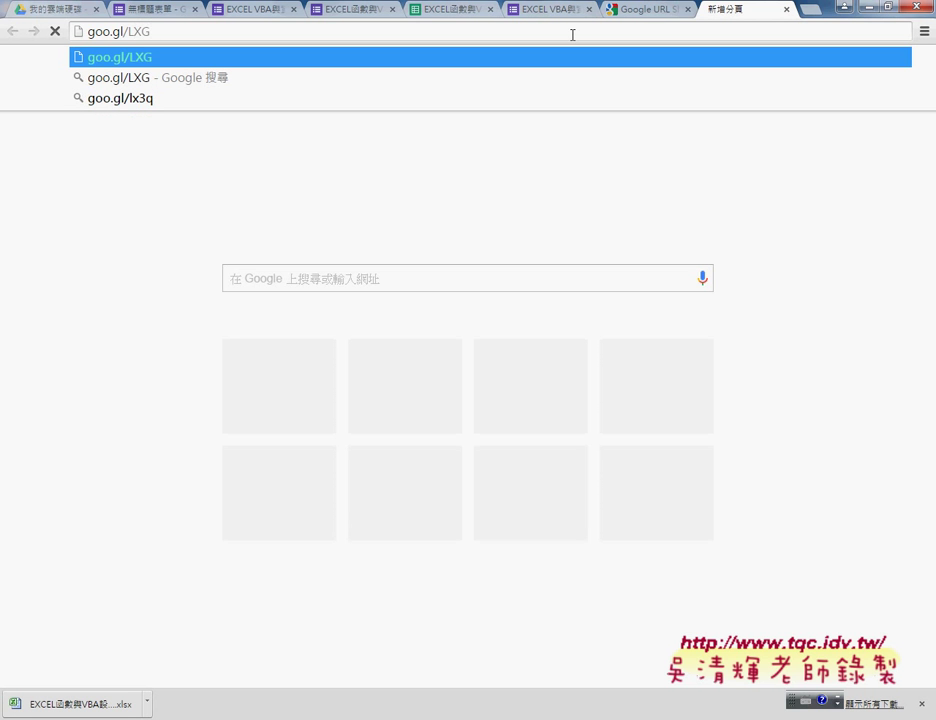
text(Z)
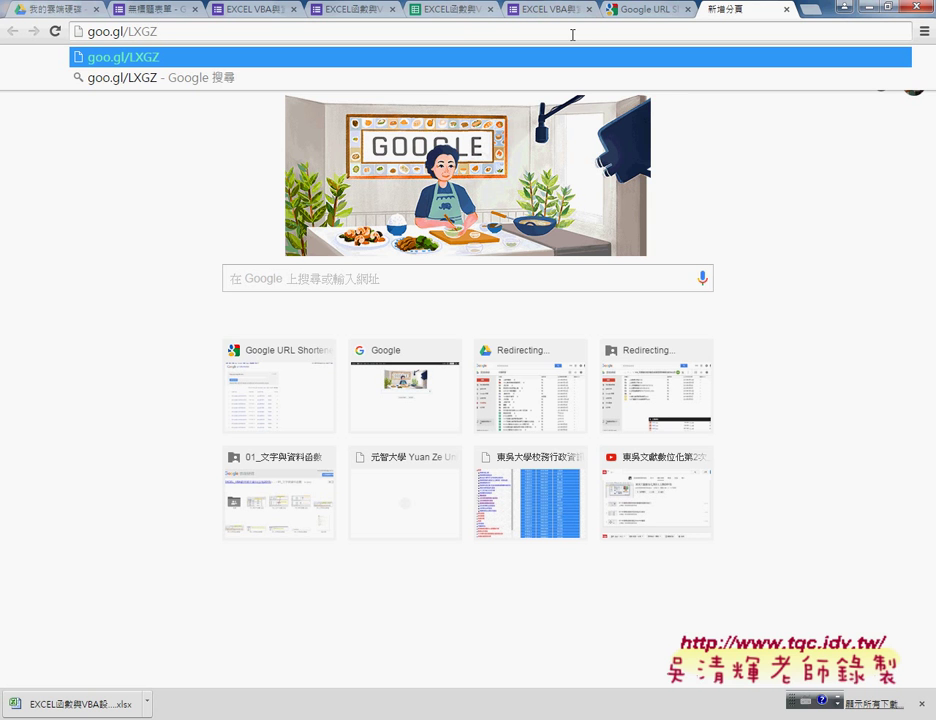
text(3)
key(Return)
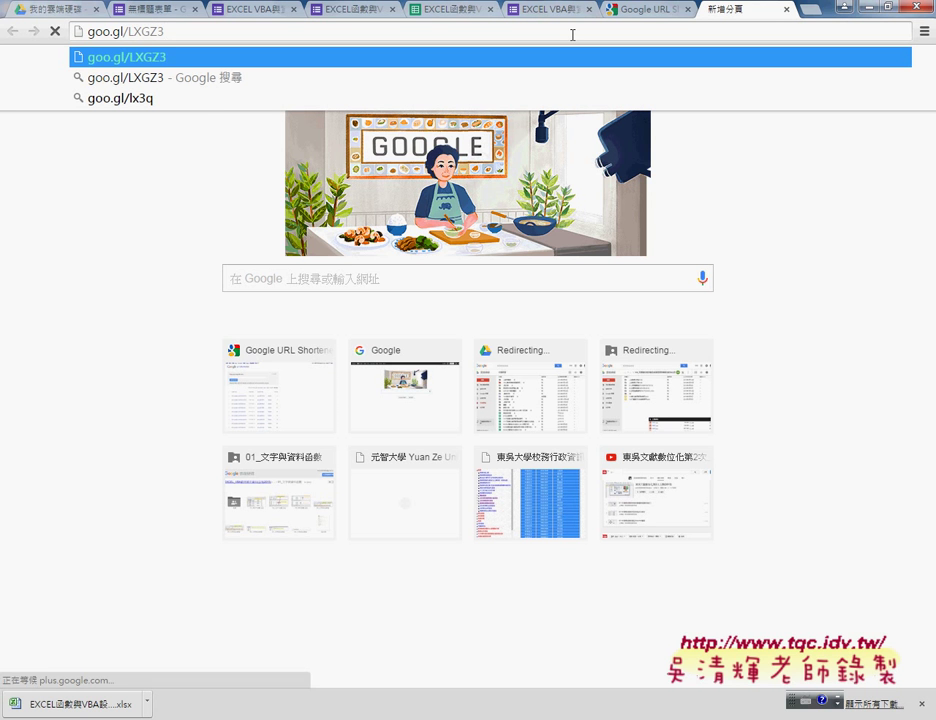
text(N)
key(Return)
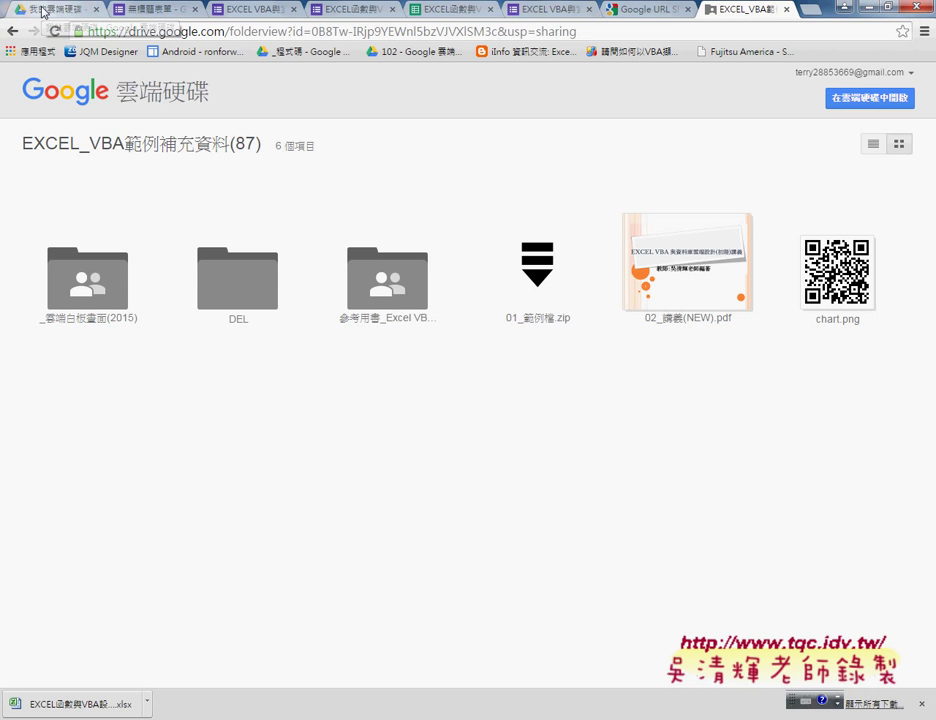
Step: Go to the _課程專區_104 folder in My Drive
click(40, 8)
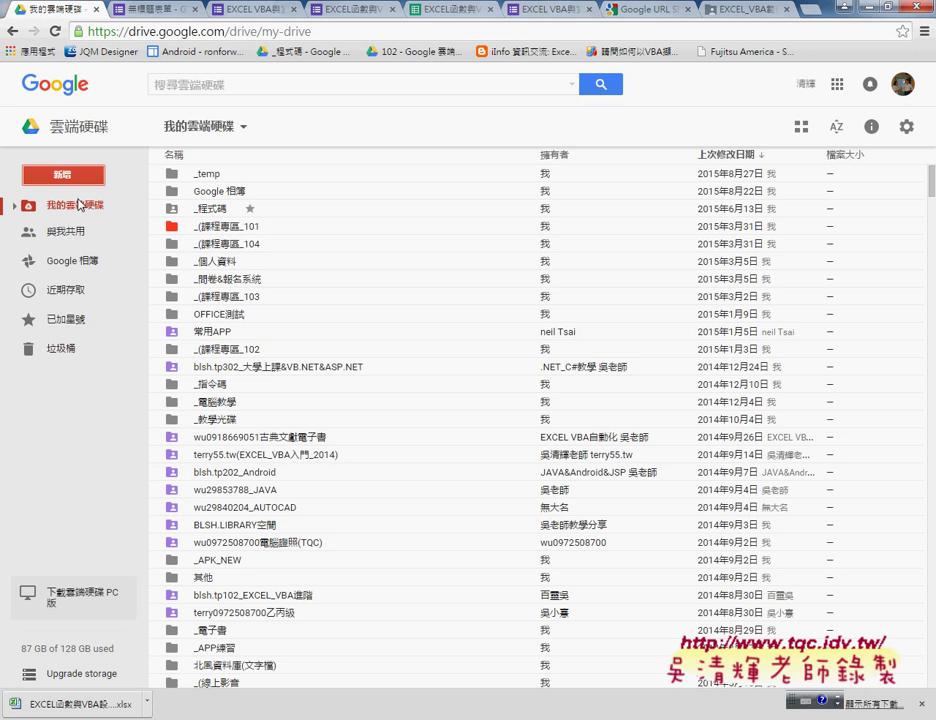
click(16, 206)
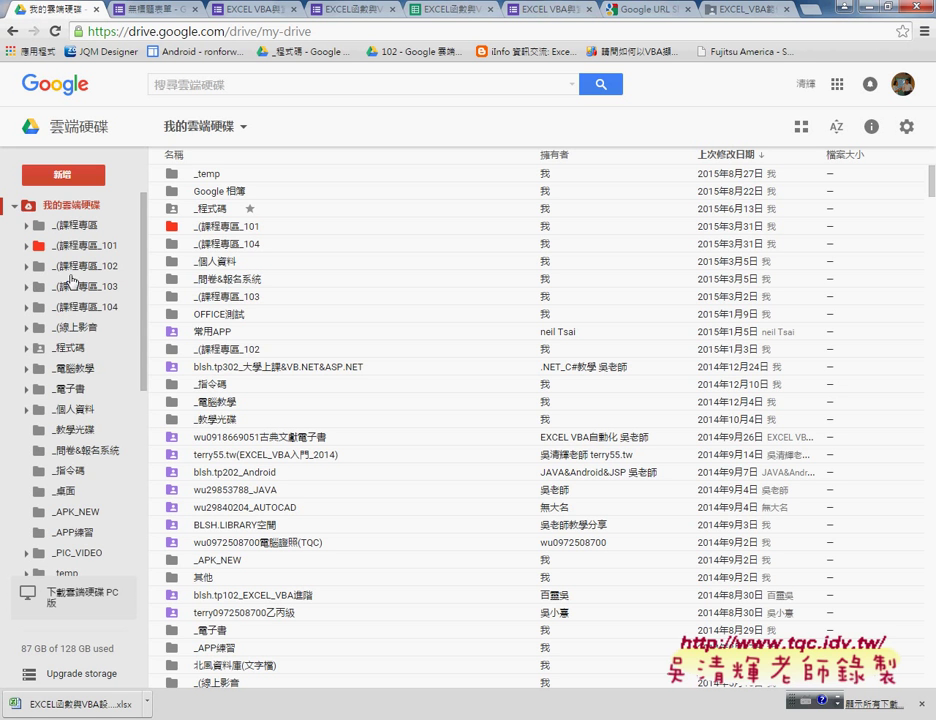
click(104, 310)
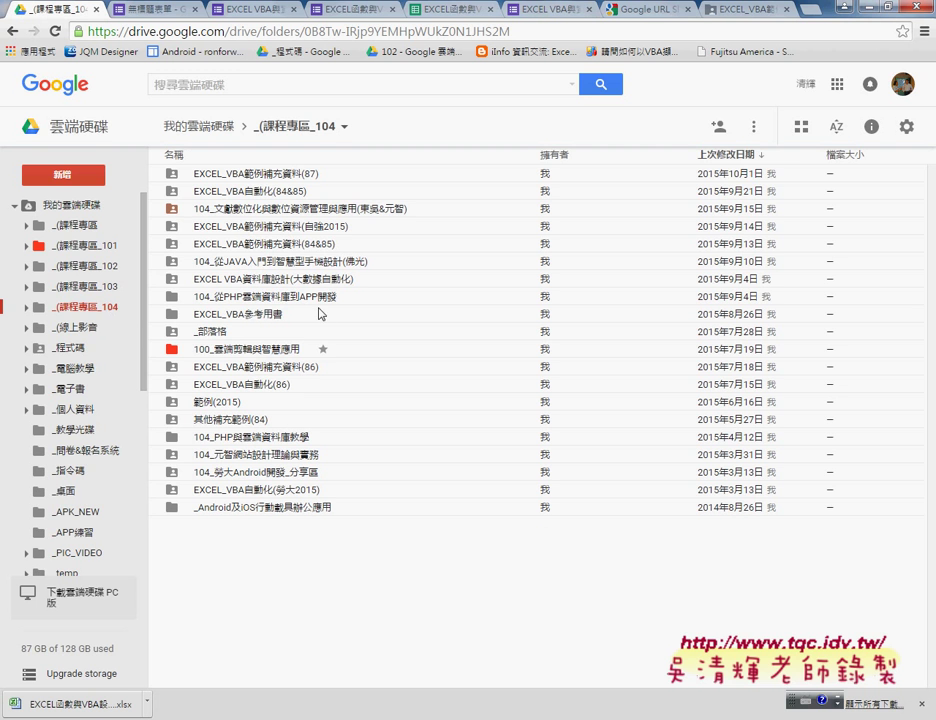
Step: Select the EXCEL_VBA範例補充資料(87) share link, then preview 01_範例檔.zip in the shared folder
click(284, 176)
right_click(284, 180)
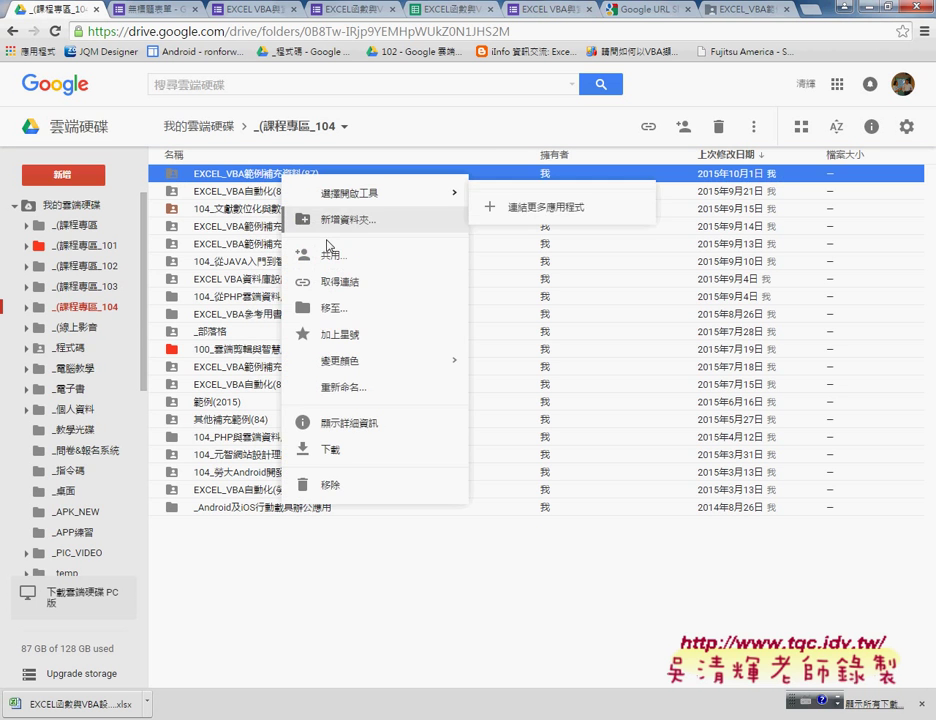
click(333, 258)
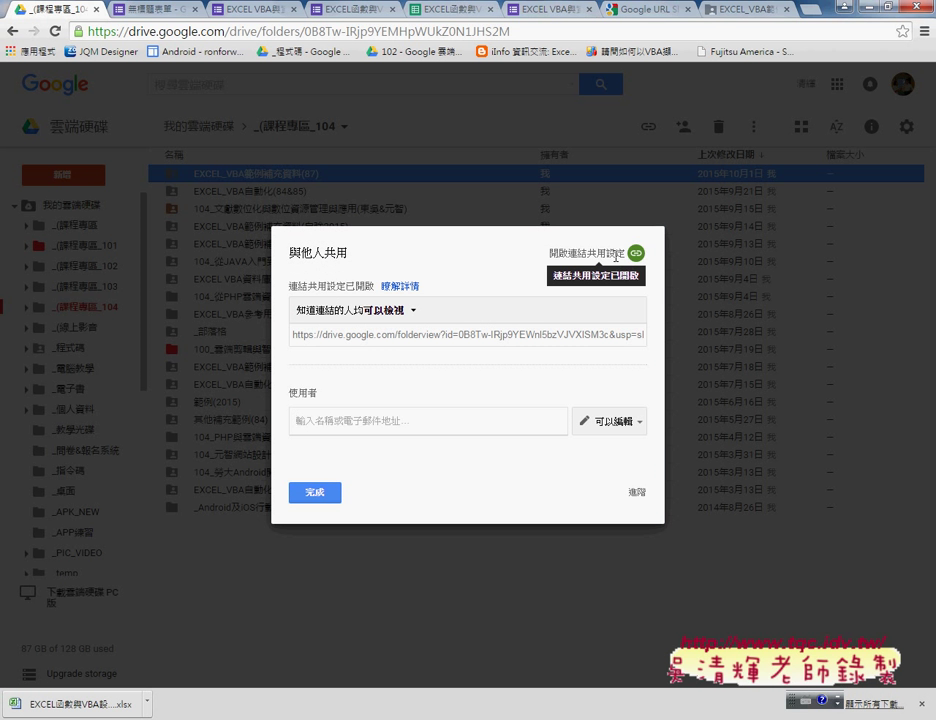
click(463, 337)
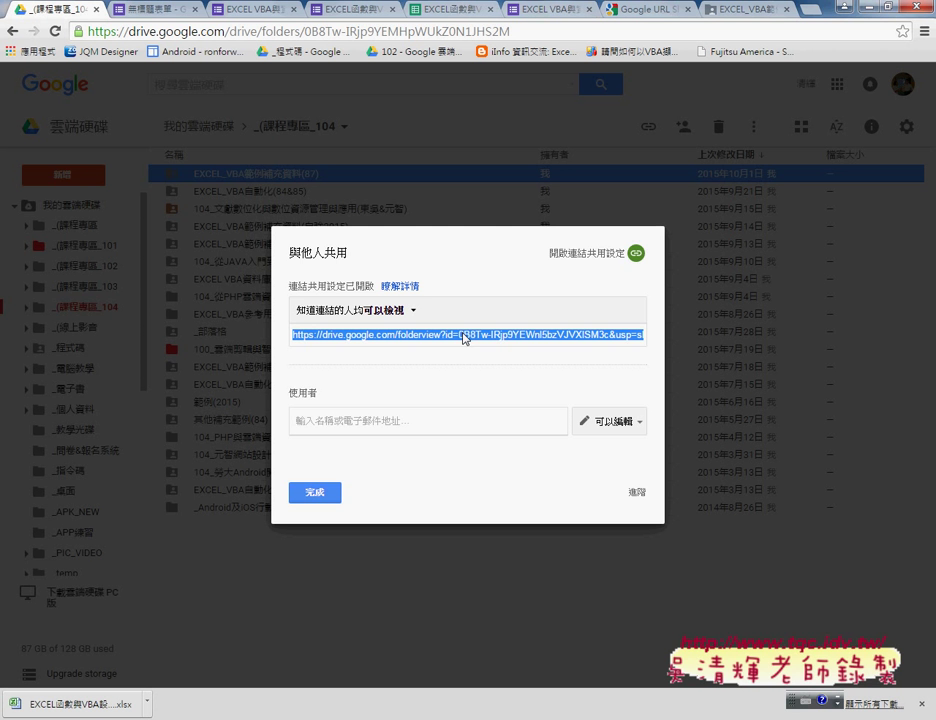
click(736, 12)
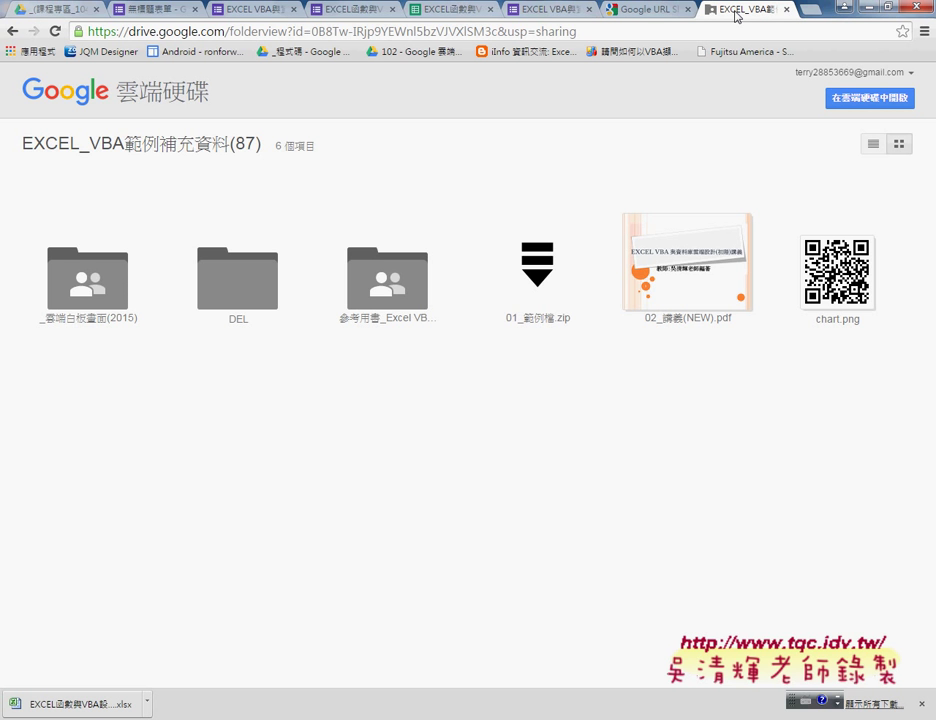
double_click(538, 281)
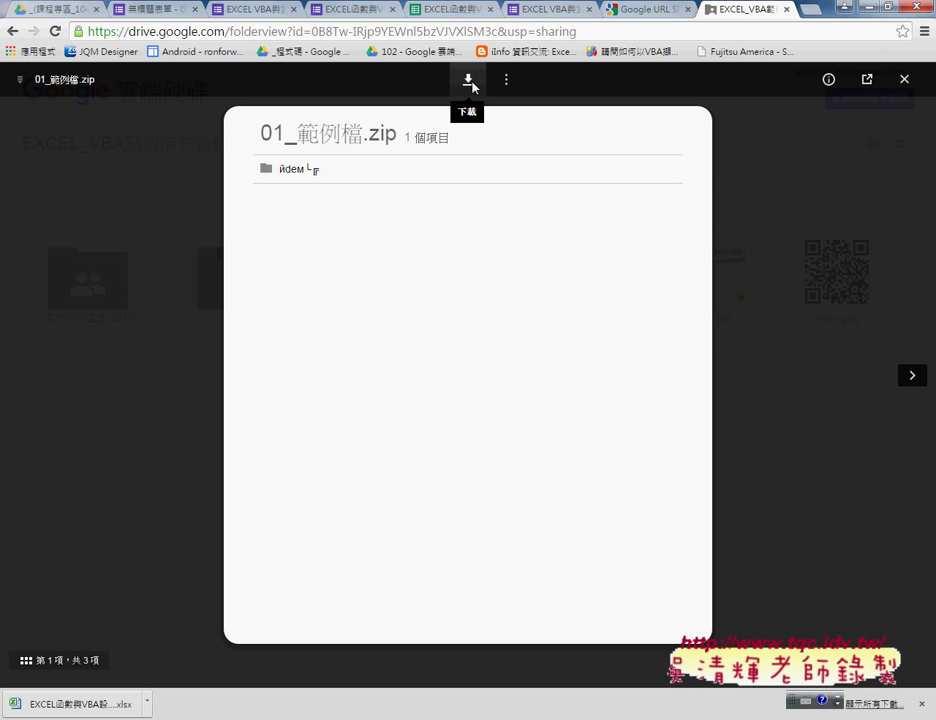
Step: Browse the folder inside 01_範例檔.zip, reopen its preview, and download the archive
click(318, 183)
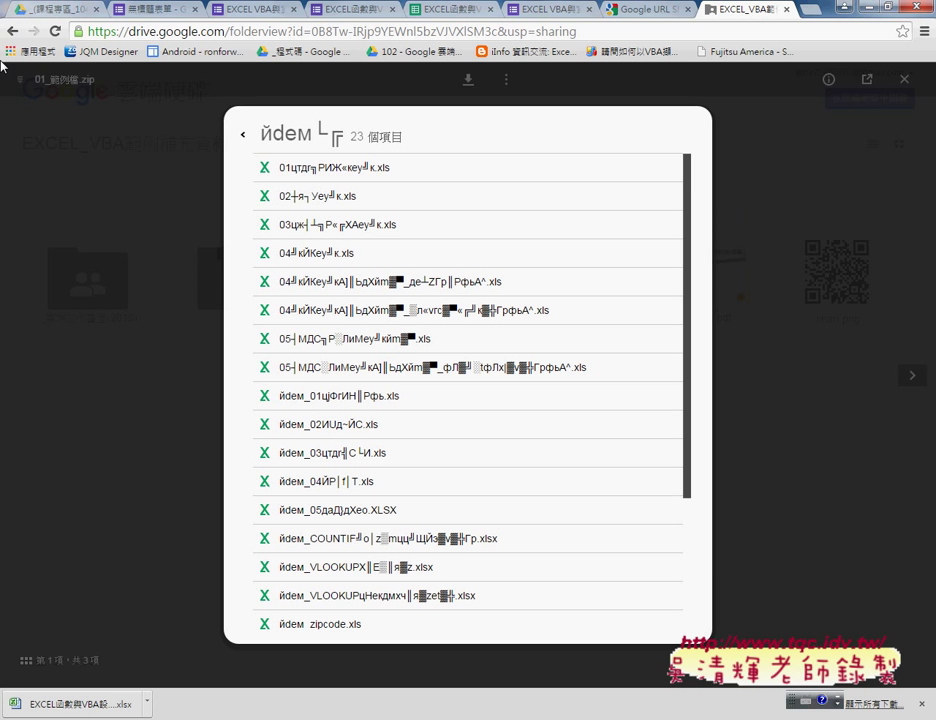
click(904, 78)
click(536, 277)
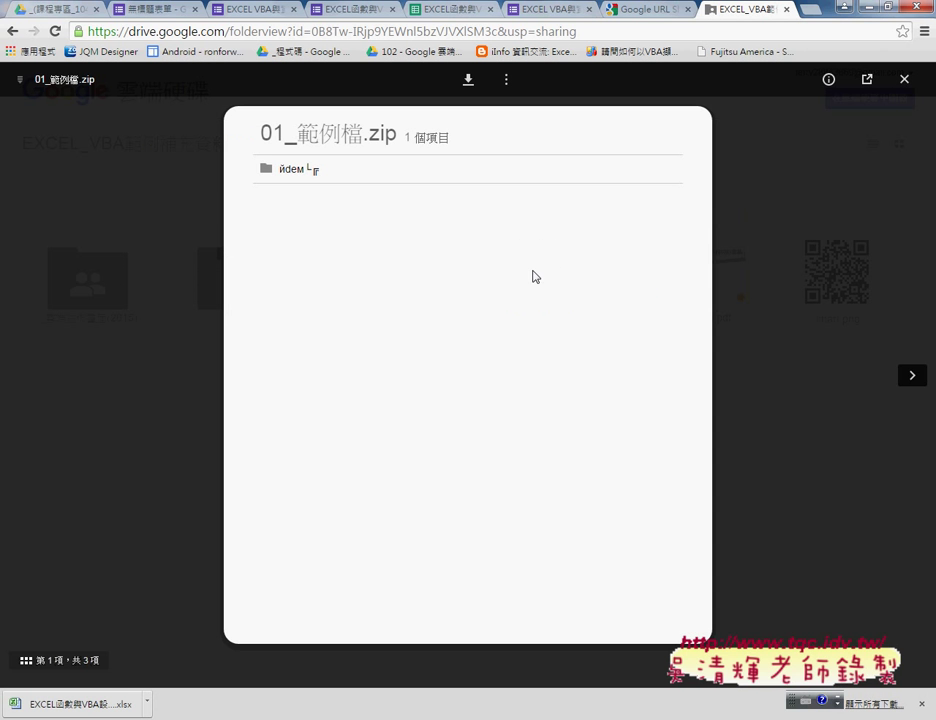
click(469, 82)
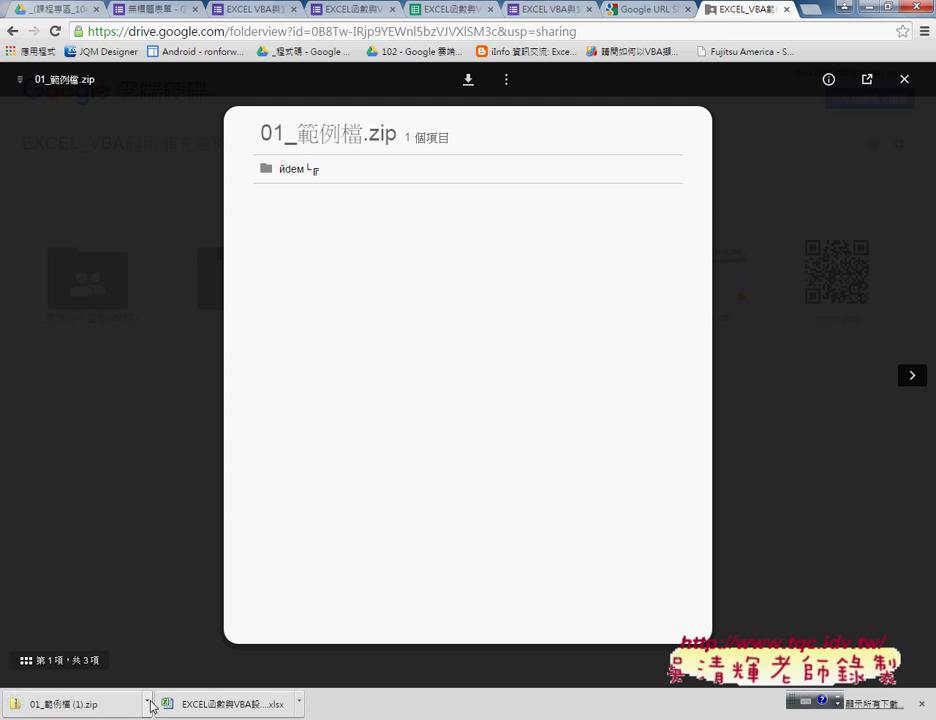
Step: Show 01_範例檔 (1).zip in the 下載 folder and minimize Chrome
click(147, 703)
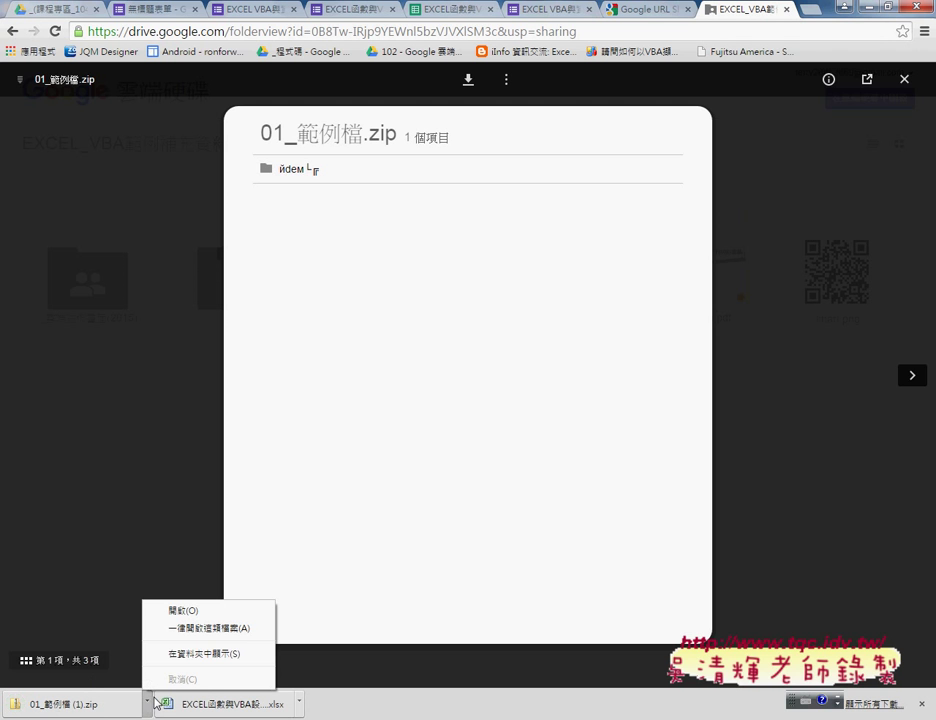
click(198, 656)
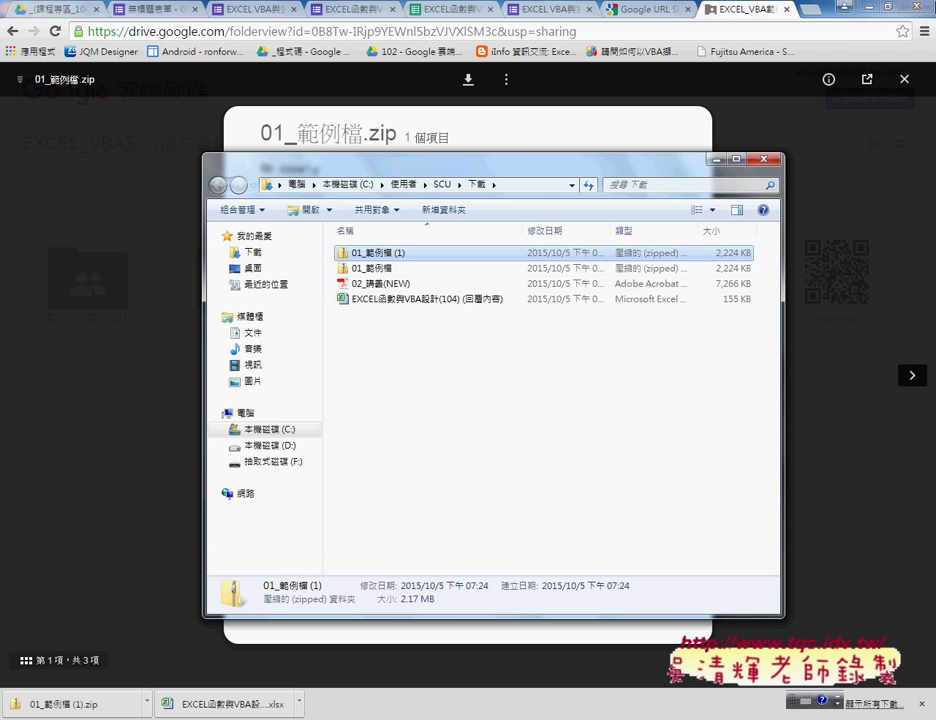
click(866, 7)
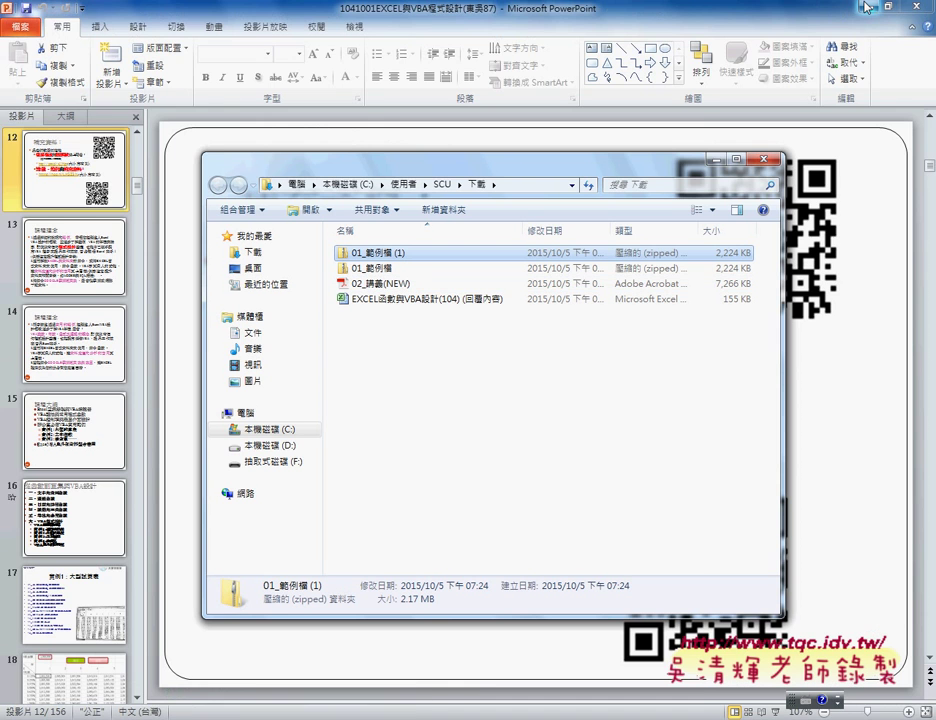
Step: Minimize PowerPoint, open the downloaded zip, and copy its 範例檔 folder onto the desktop
click(843, 8)
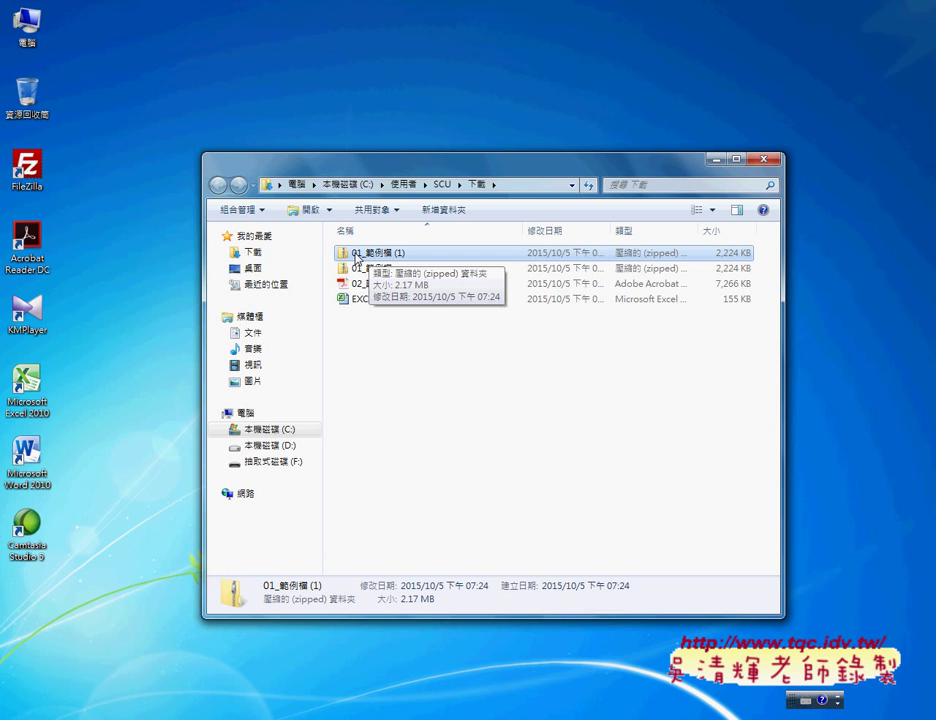
double_click(357, 256)
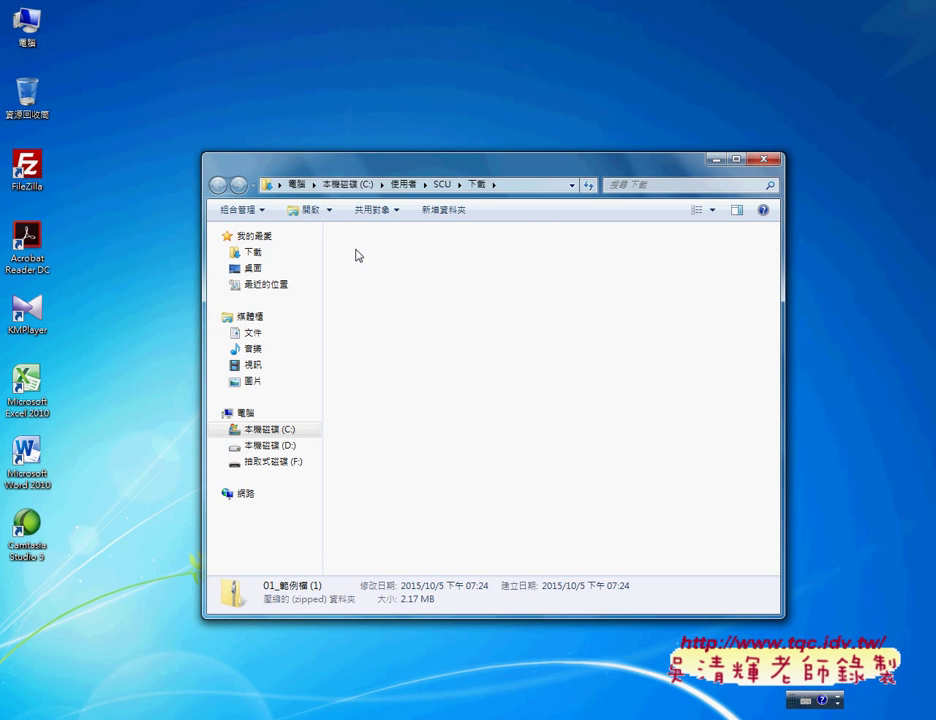
drag(364, 259, 69, 576)
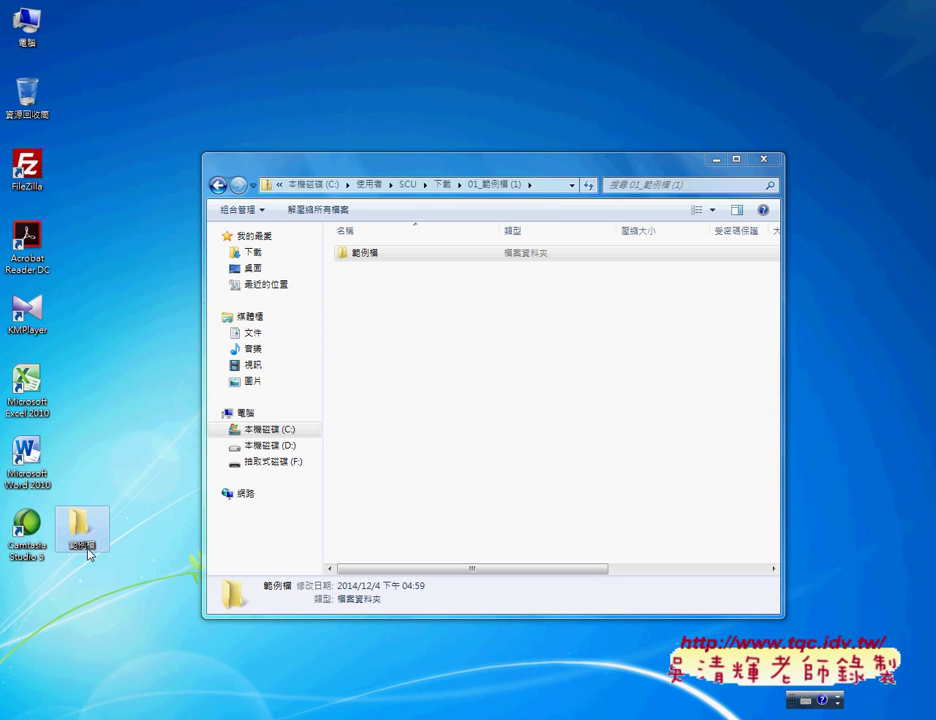
Step: Open 範例檔, resize its window to show all 23 files, and select 01文字與資料函數
double_click(82, 530)
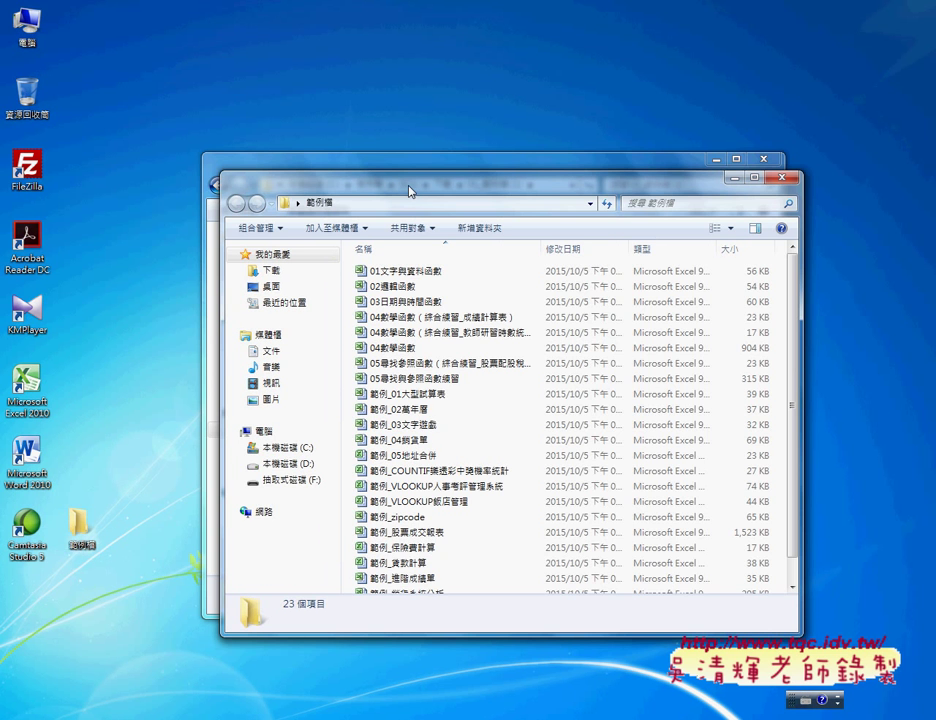
drag(408, 191, 243, 129)
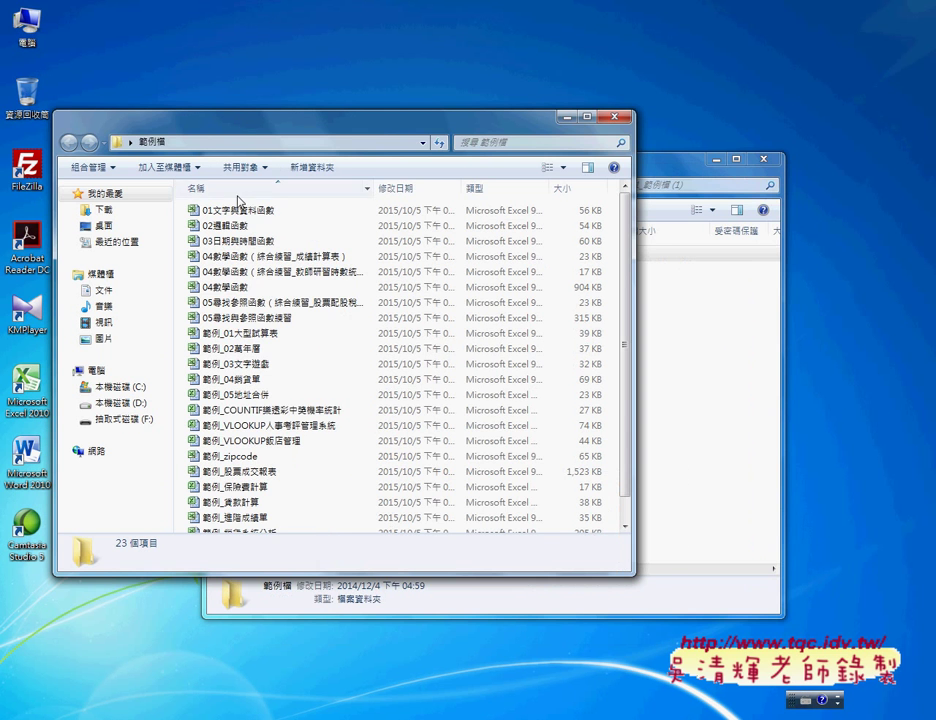
drag(496, 577, 493, 640)
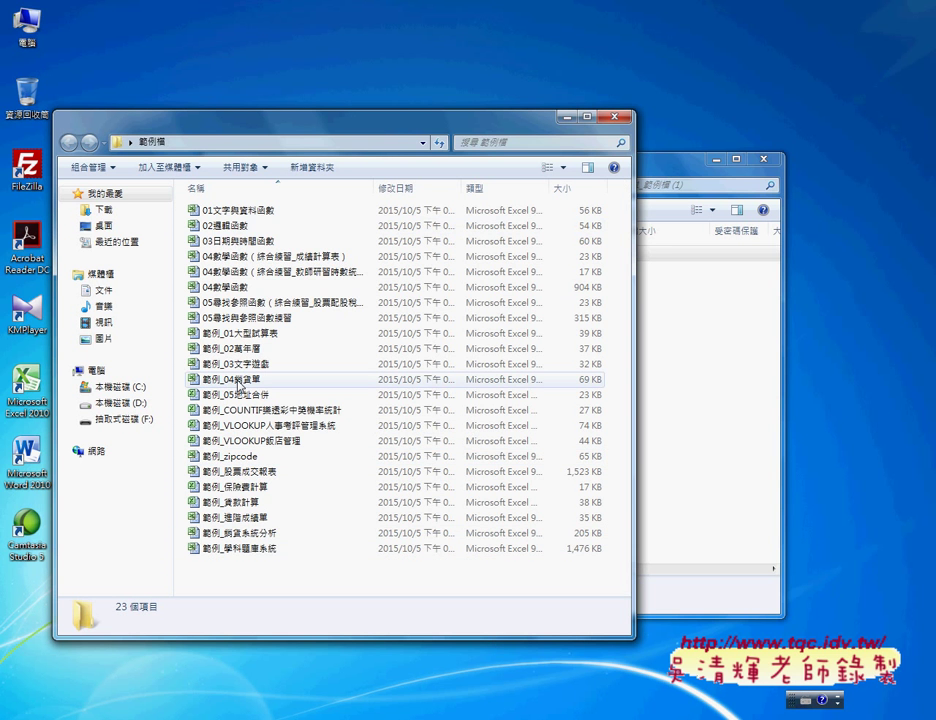
drag(233, 572, 252, 222)
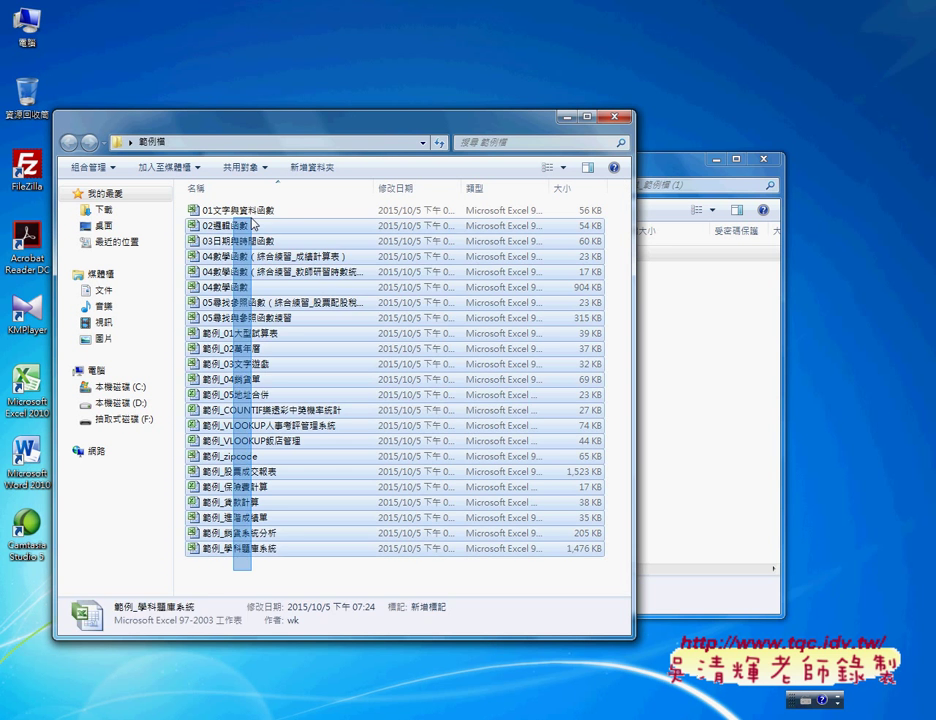
key(Home)
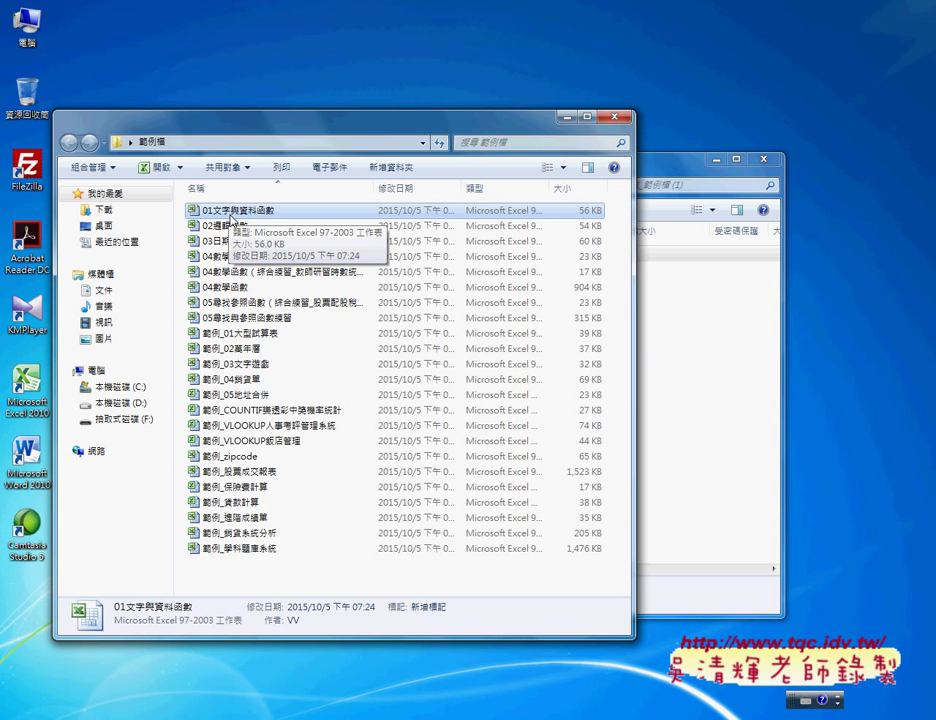
Step: Return to Chrome and close the 01_範例檔.zip preview
mouse_move(292, 715)
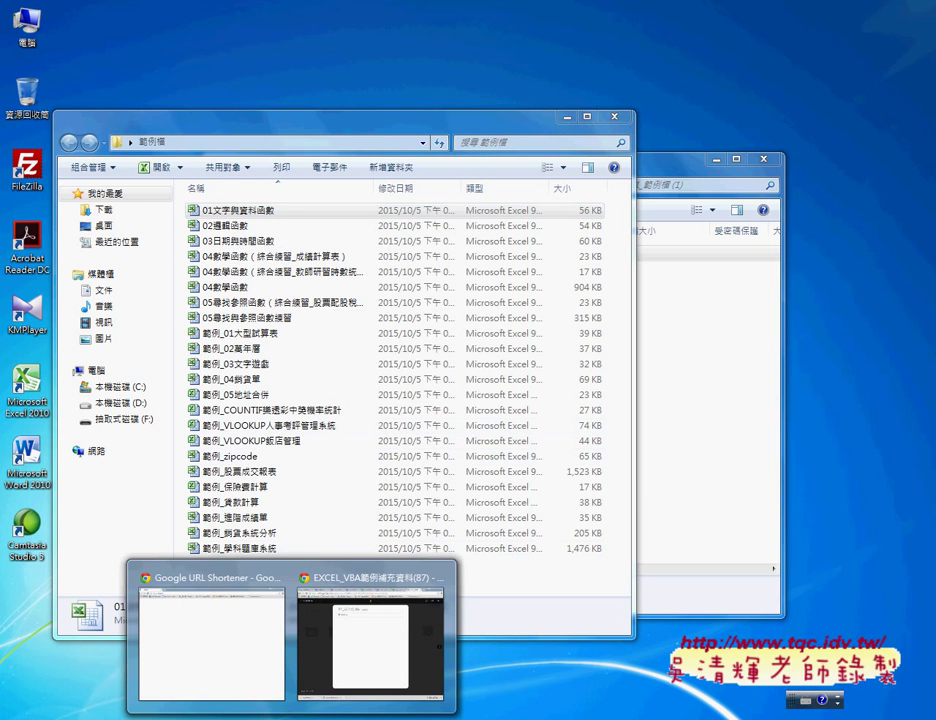
click(334, 672)
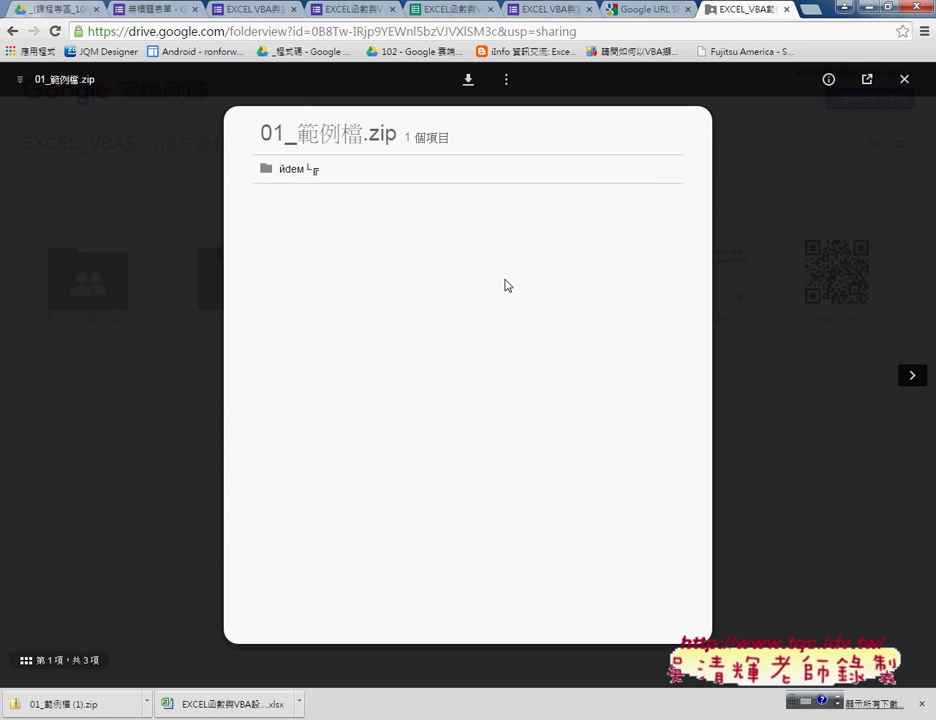
click(906, 80)
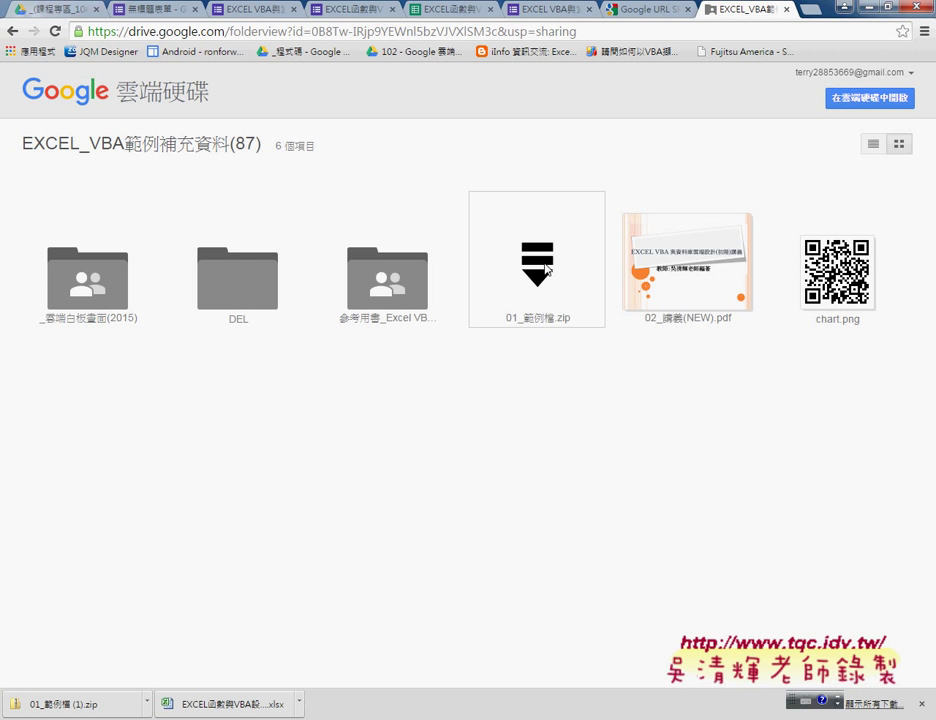
click(545, 269)
click(906, 80)
Step: Preview 02_講義(NEW).pdf and scroll through the 93-page handout's slides
click(699, 293)
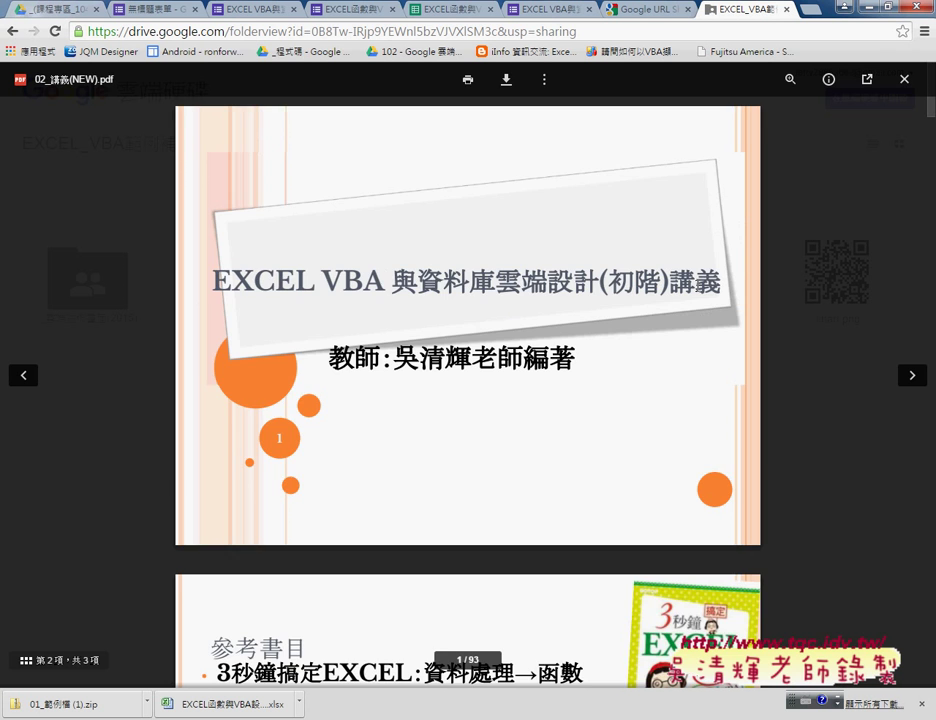
scroll(620, 332, down, 3)
scroll(618, 334, down, 3)
scroll(616, 338, down, 3)
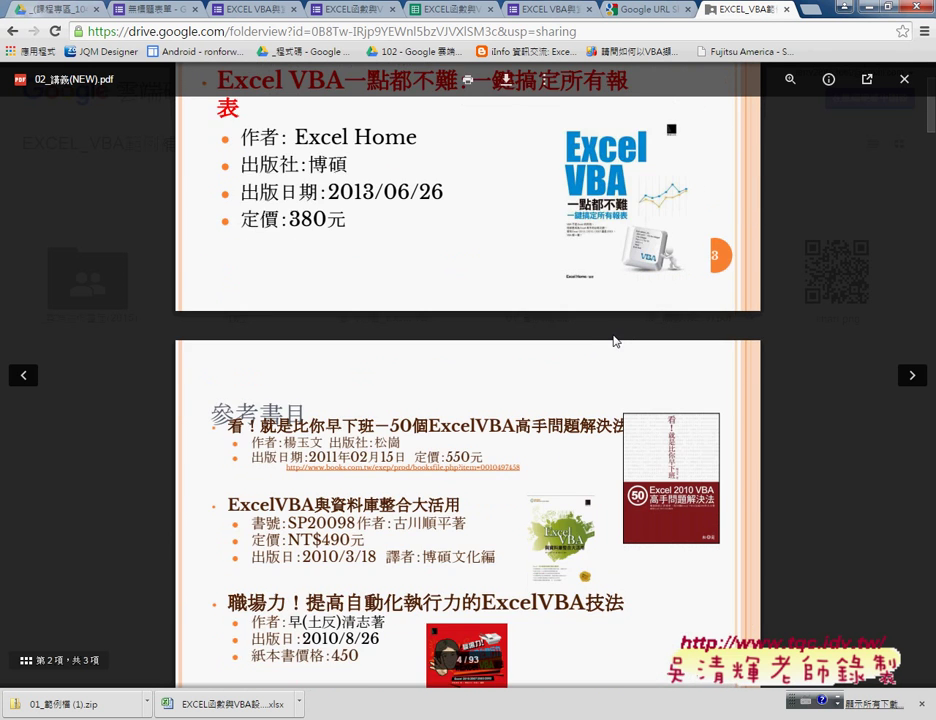
scroll(606, 336, down, 3)
scroll(606, 336, down, 3)
scroll(606, 336, down, 3)
scroll(606, 336, down, 3)
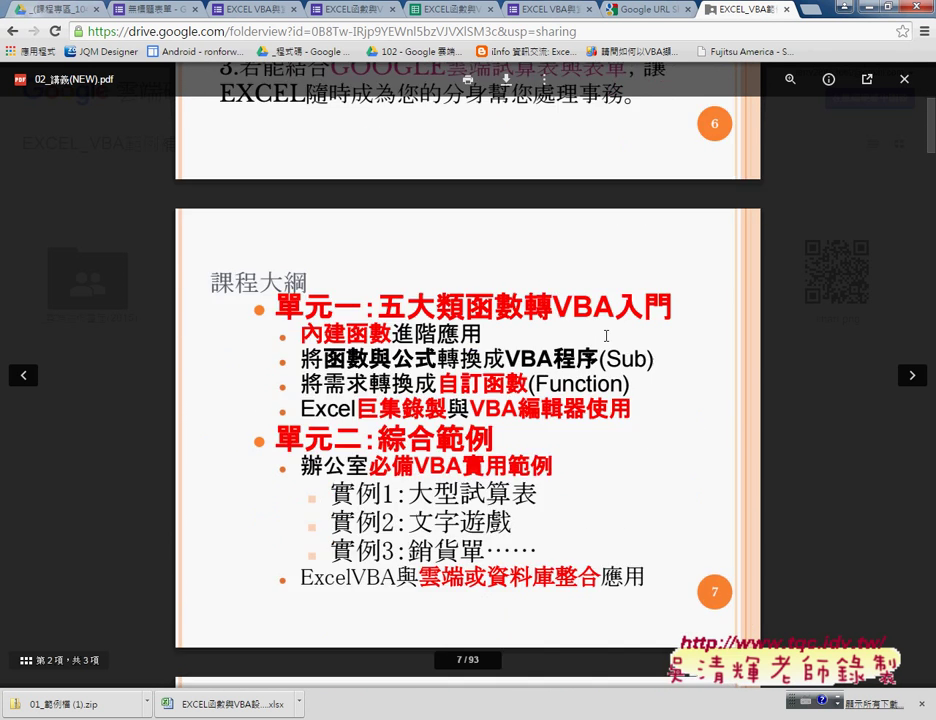
scroll(606, 336, down, 3)
scroll(371, 377, down, 3)
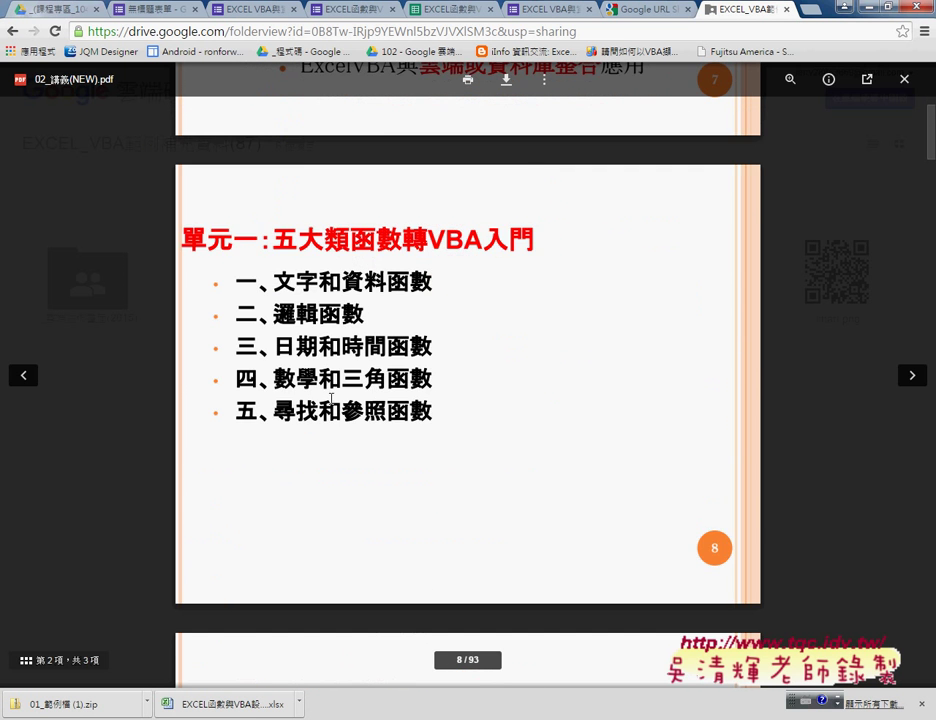
scroll(331, 398, down, 3)
scroll(380, 385, down, 3)
scroll(450, 370, down, 2)
scroll(524, 351, down, 6)
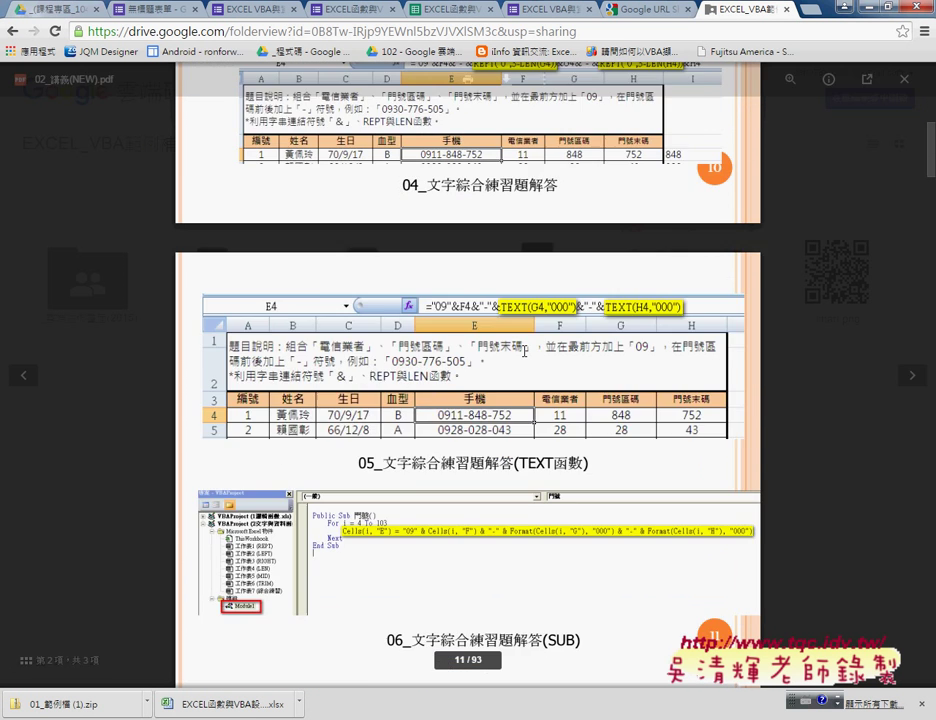
scroll(524, 351, down, 5)
scroll(524, 351, up, 4)
scroll(522, 350, up, 6)
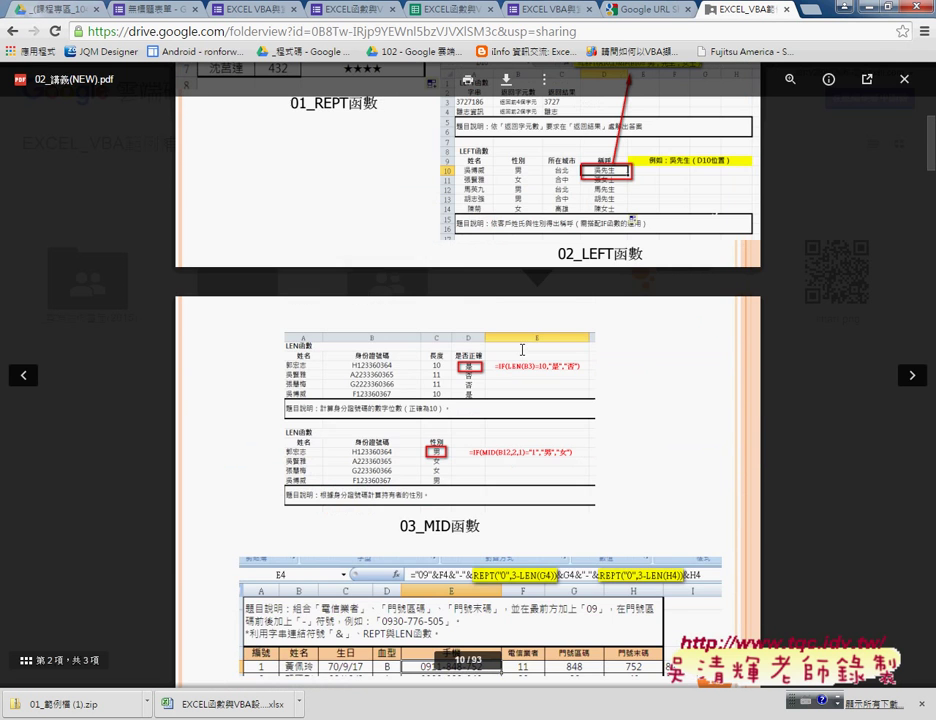
Step: Close the PDF handout preview and open _雲端白板畫面(2015) > 01_函數練習
click(905, 79)
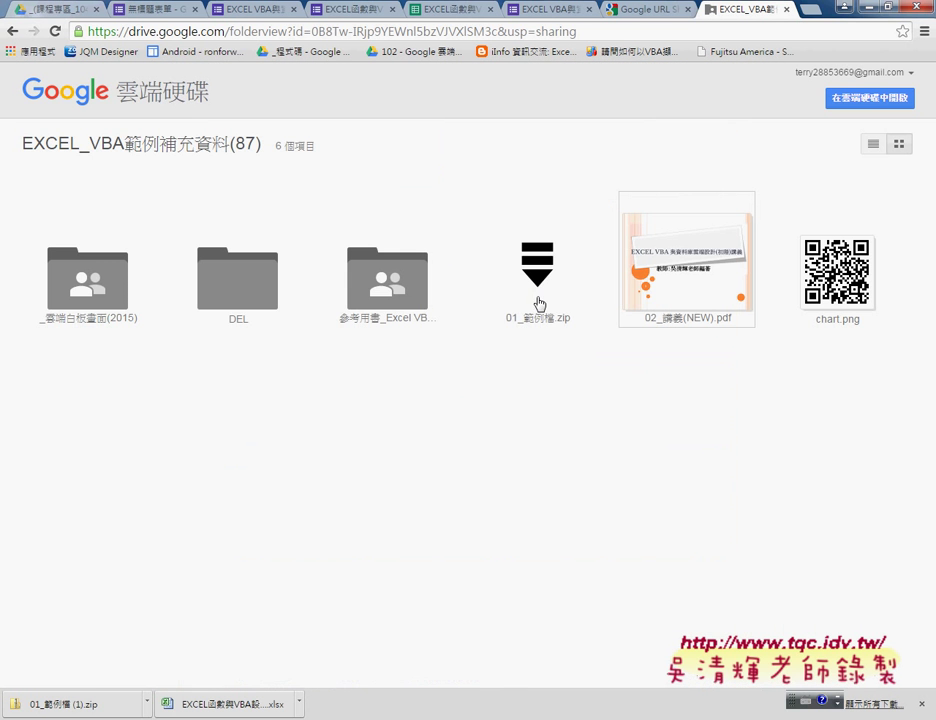
click(78, 324)
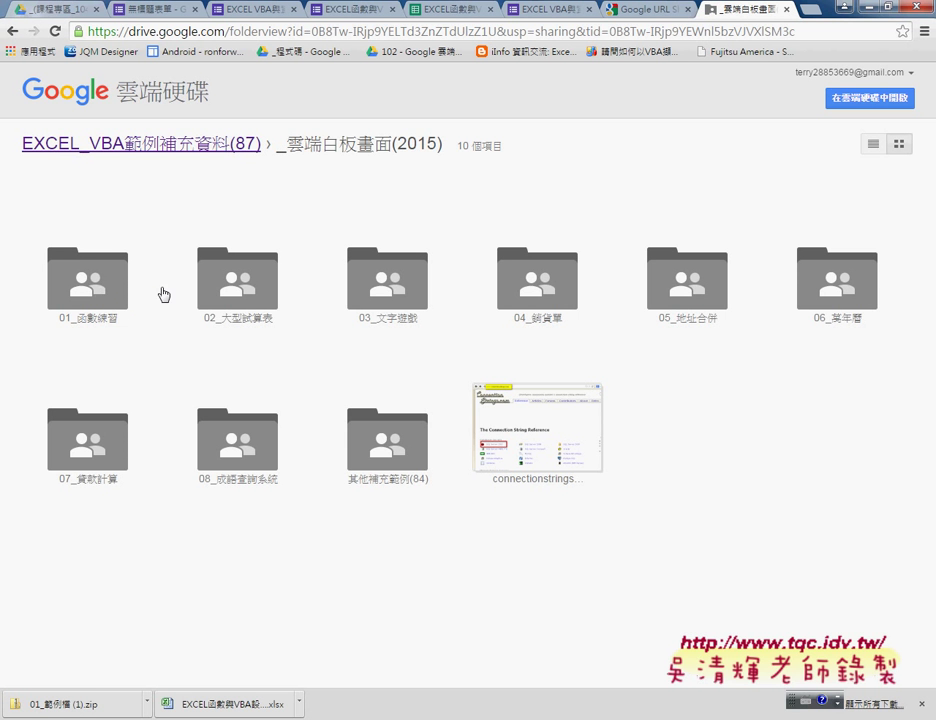
click(94, 296)
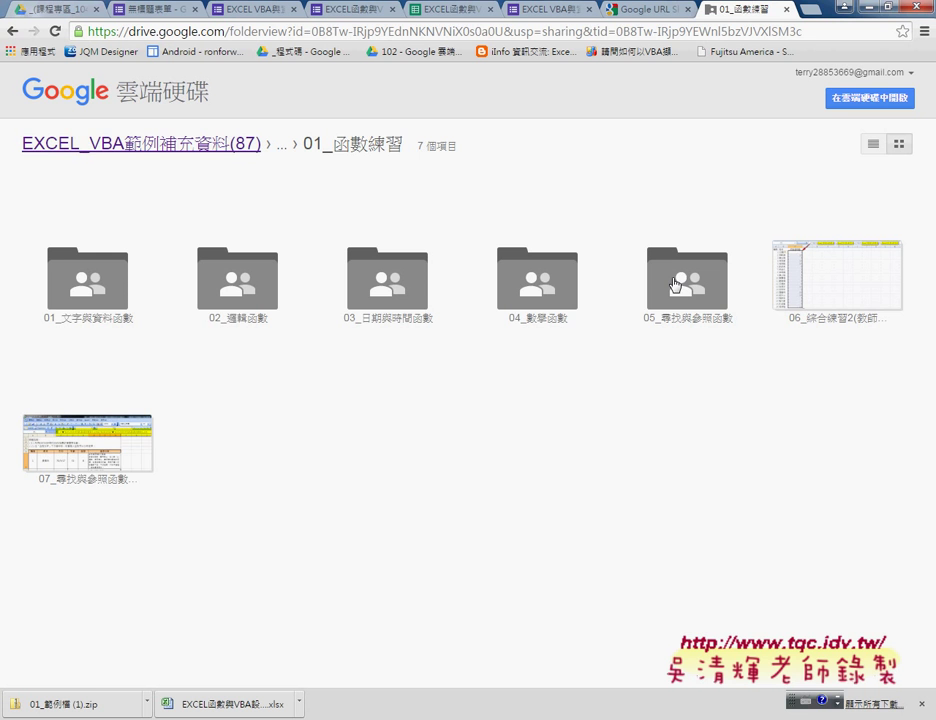
click(12, 31)
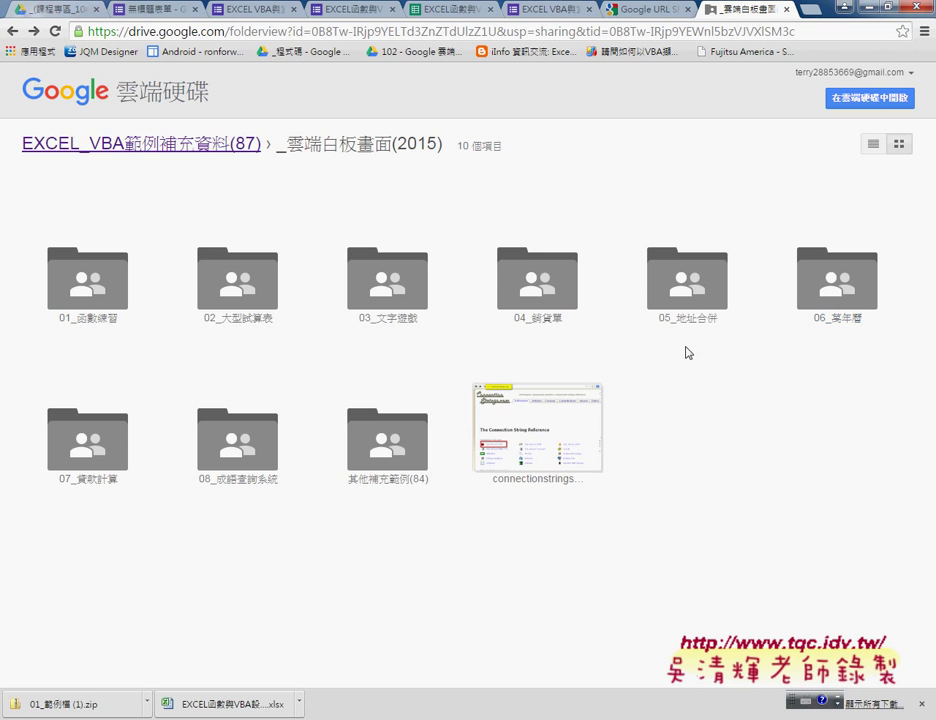
double_click(92, 318)
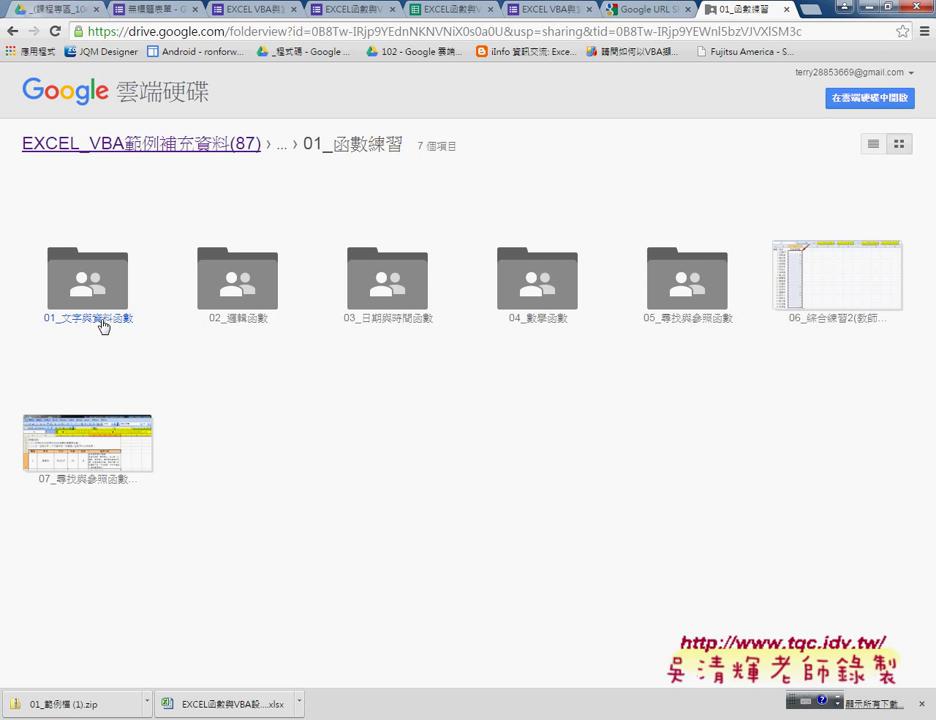
Step: Go into 01_文字與資料函數 > 程式碼 and preview index.html
double_click(86, 327)
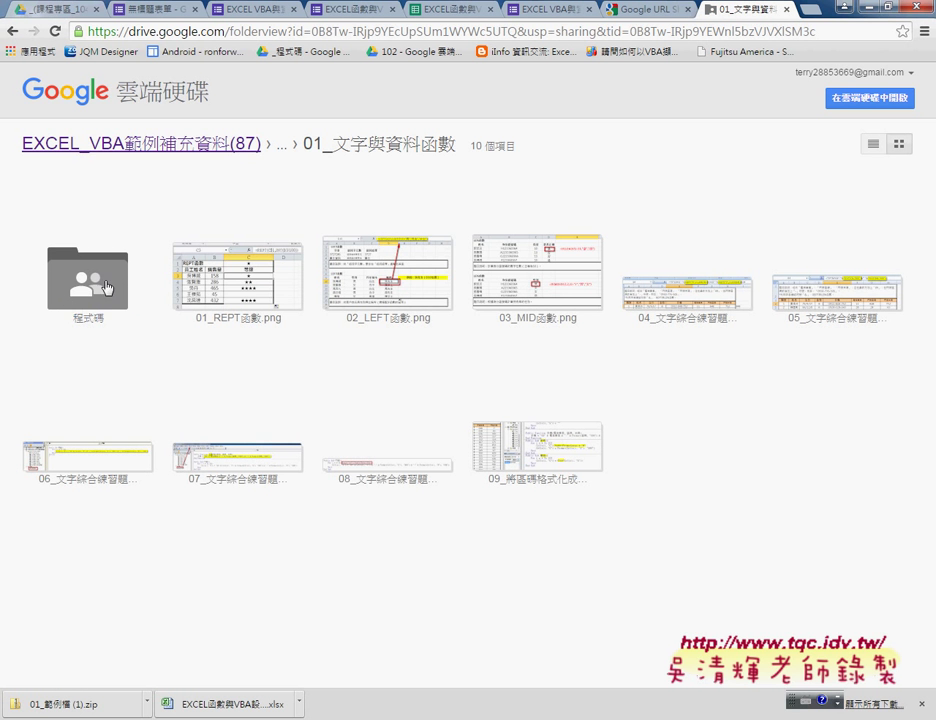
double_click(98, 293)
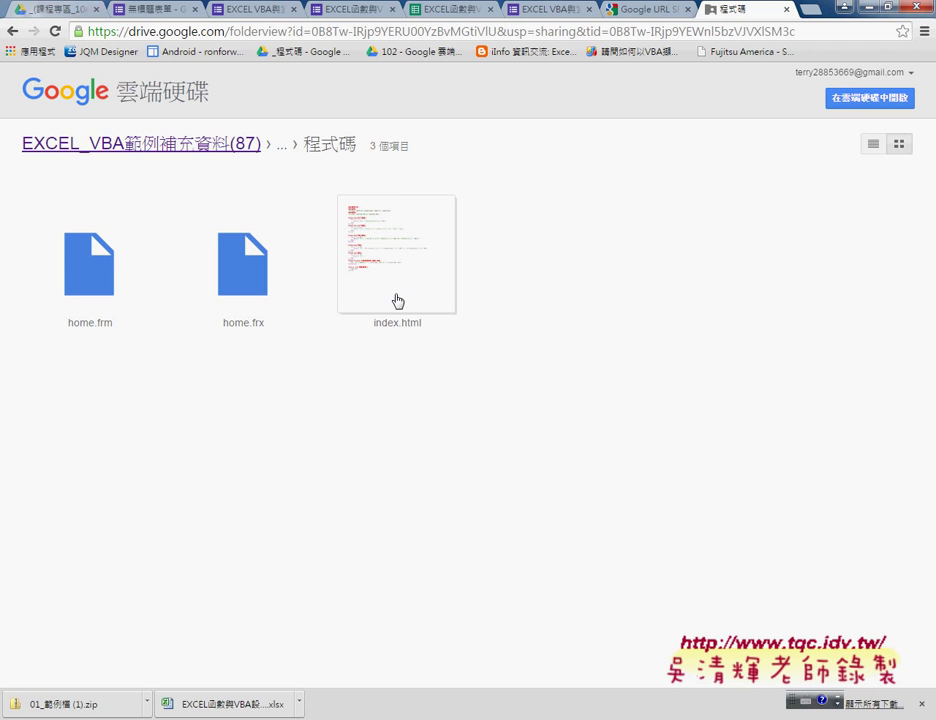
double_click(397, 300)
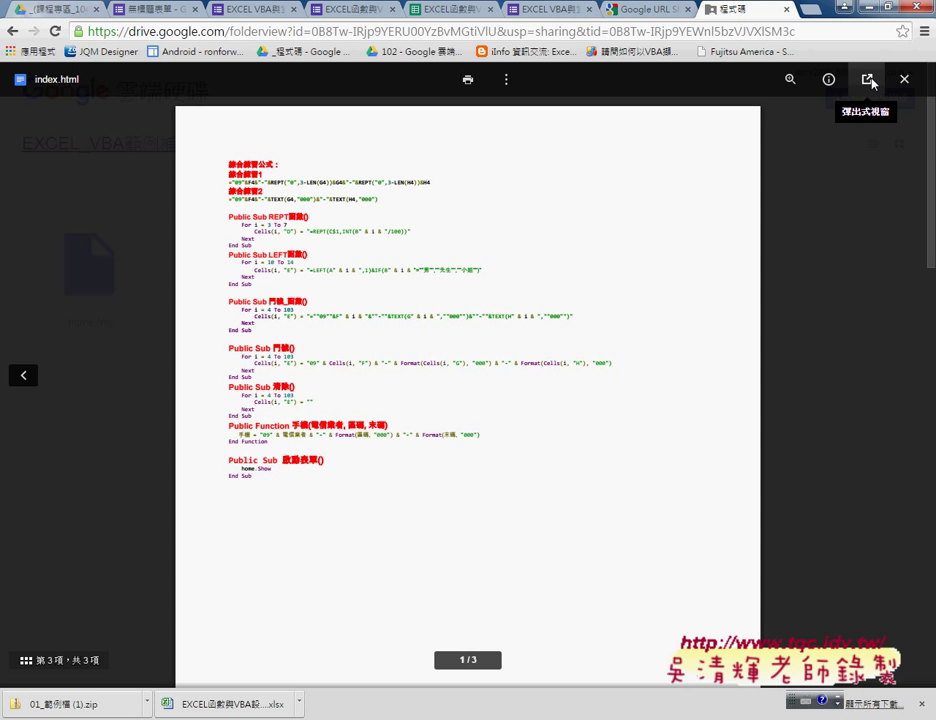
Step: Pop index.html out into Google Docs, highlight the first combined-exercise formula, and scroll through the VBA code
click(868, 80)
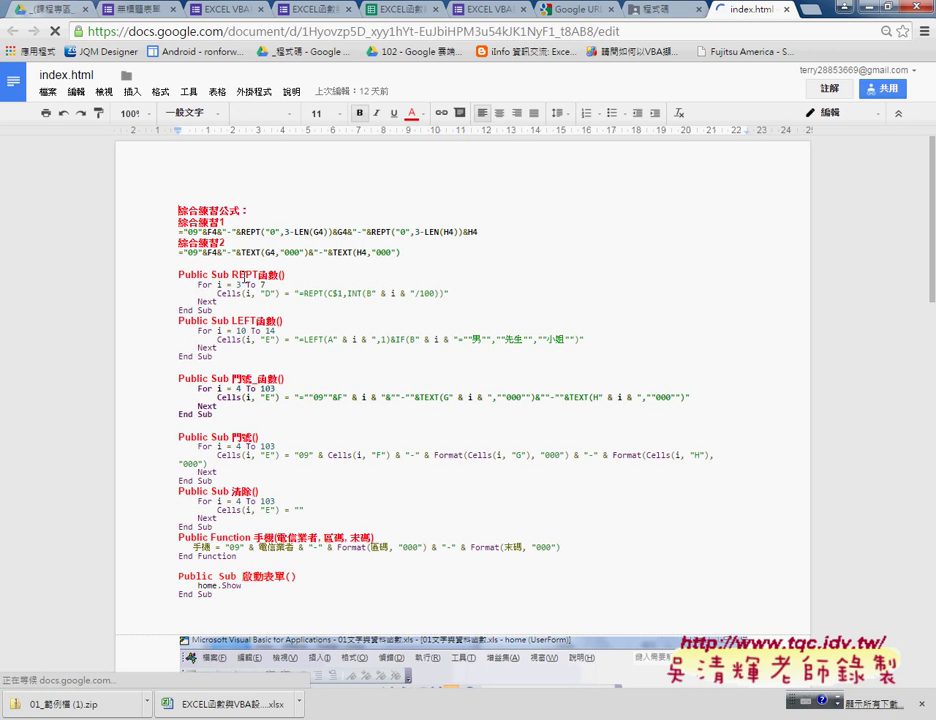
drag(547, 232, 180, 232)
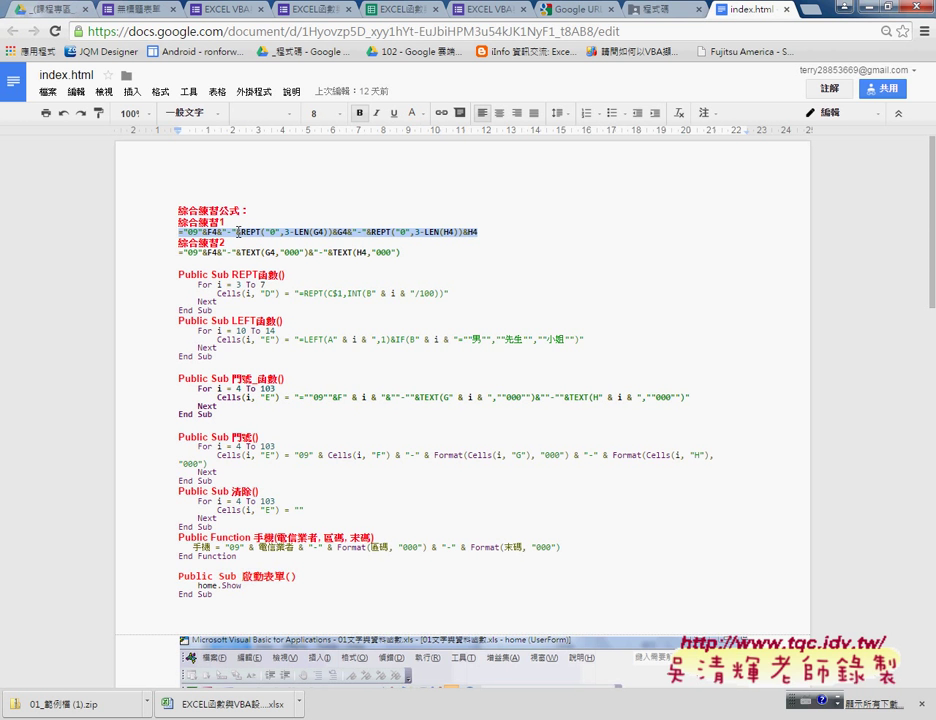
scroll(247, 270, down, 2)
scroll(247, 270, down, 2)
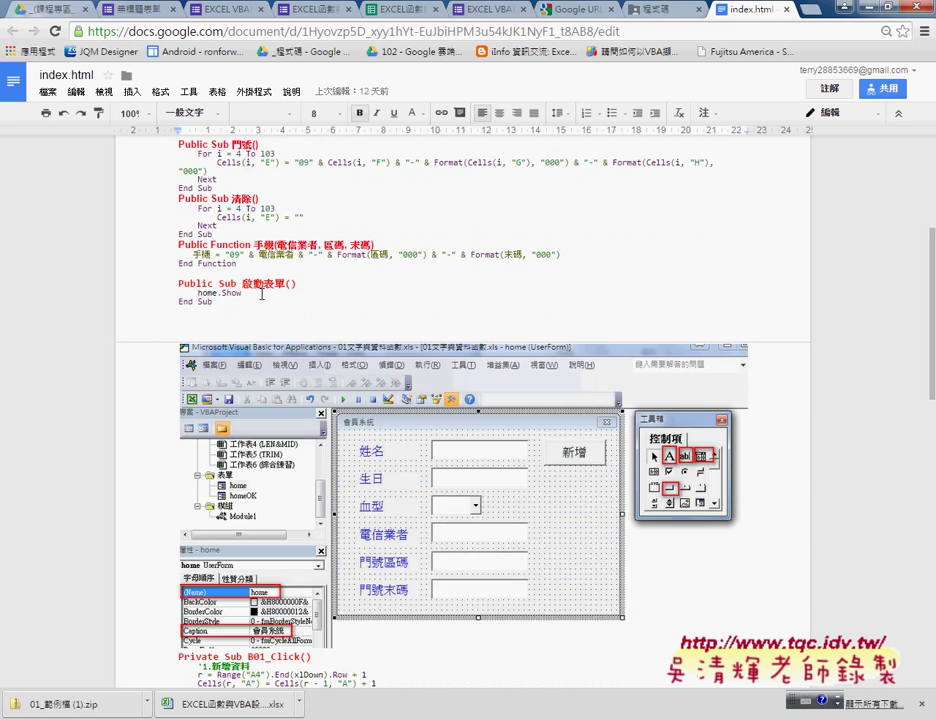
scroll(250, 280, down, 3)
scroll(260, 296, up, 1)
scroll(260, 296, up, 2)
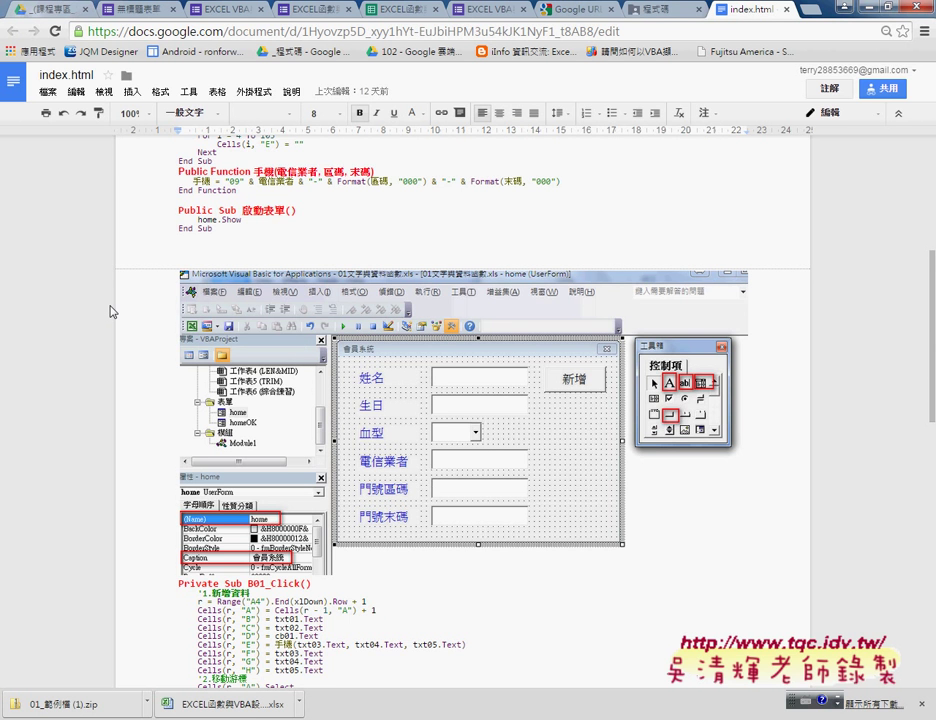
scroll(112, 312, up, 3)
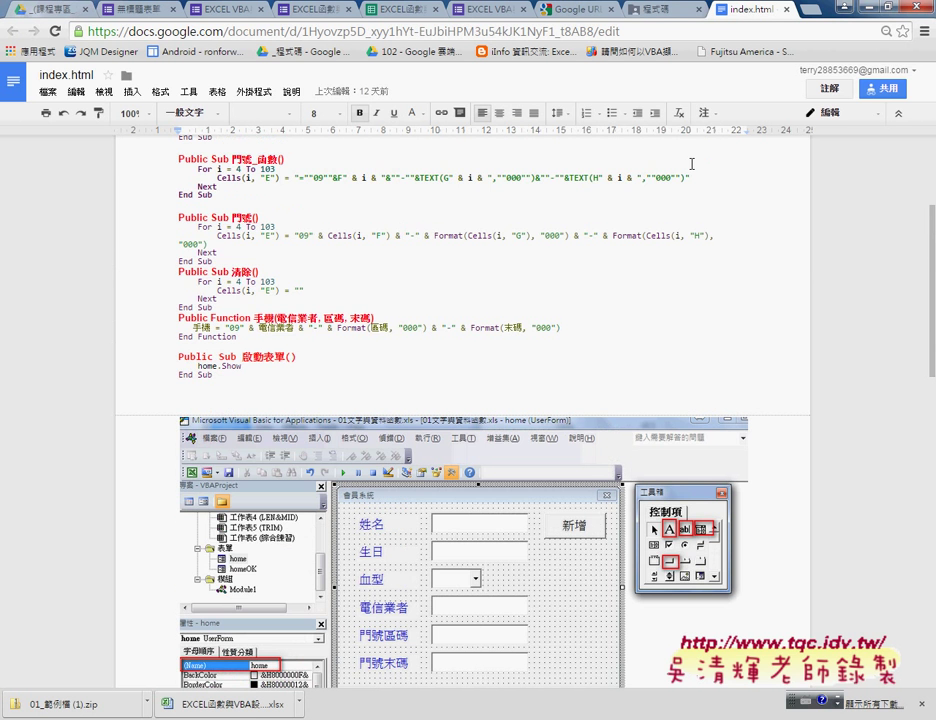
click(660, 9)
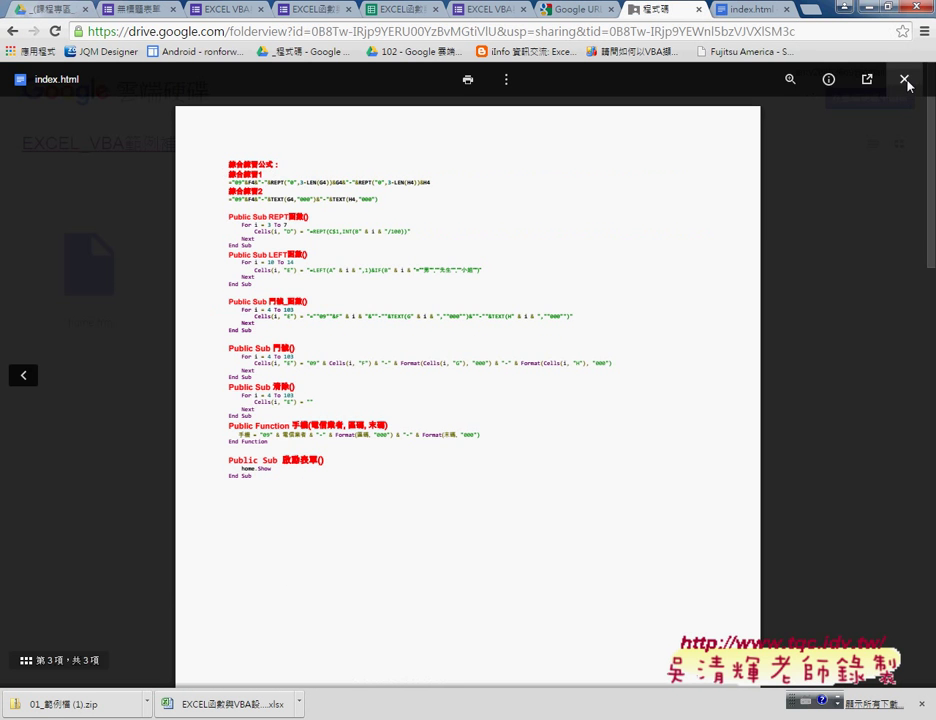
Step: Close the index.html preview and return to the EXCEL_VBA範例補充資料(87) folder
click(905, 79)
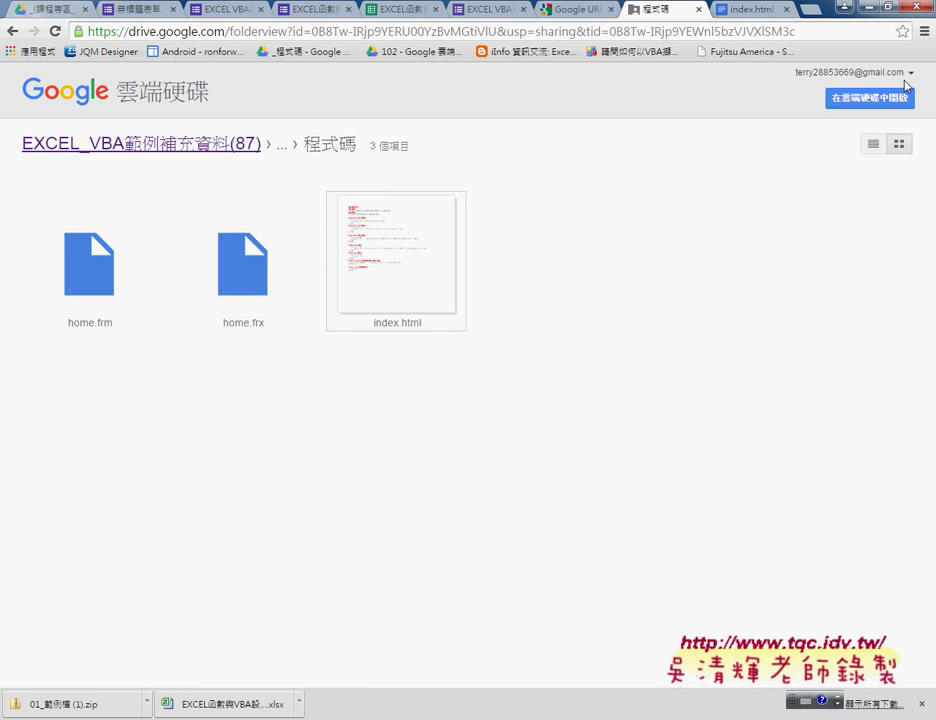
click(118, 147)
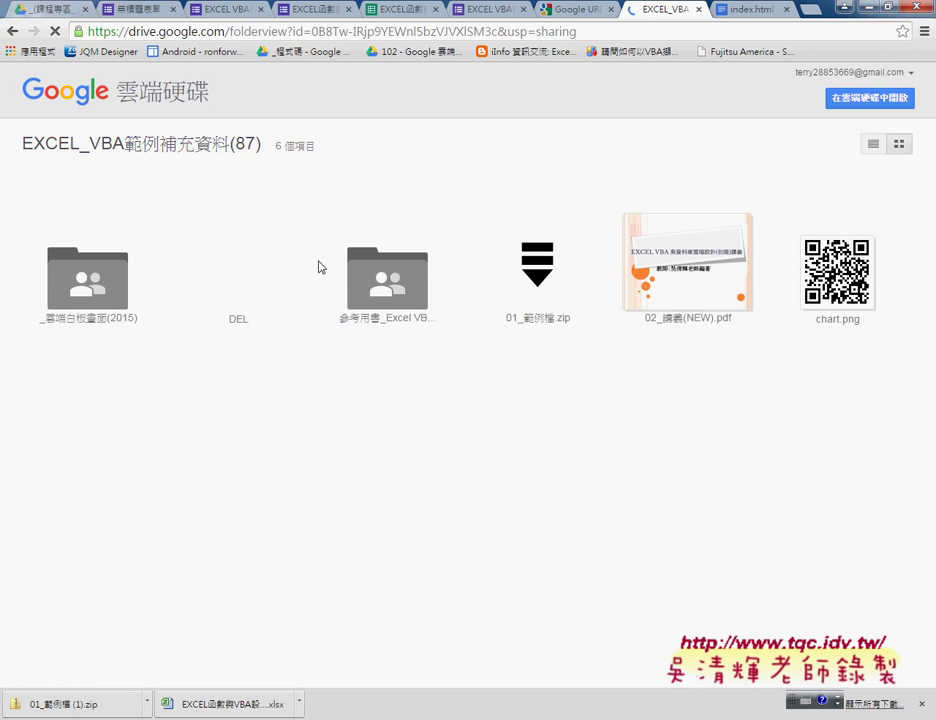